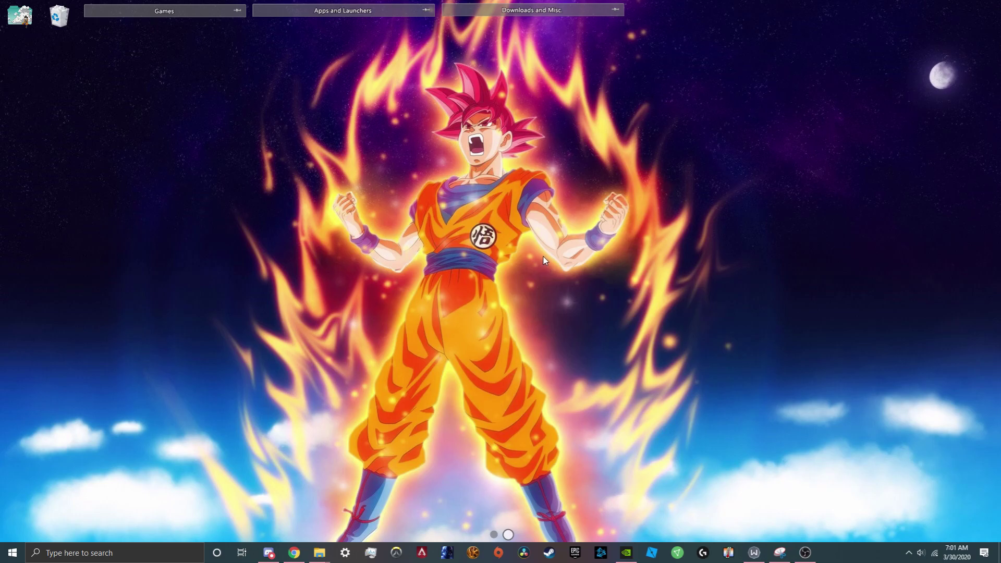
Scroll through the Apps fence and launch DaVinci Resolve from it.
left_click(909, 554)
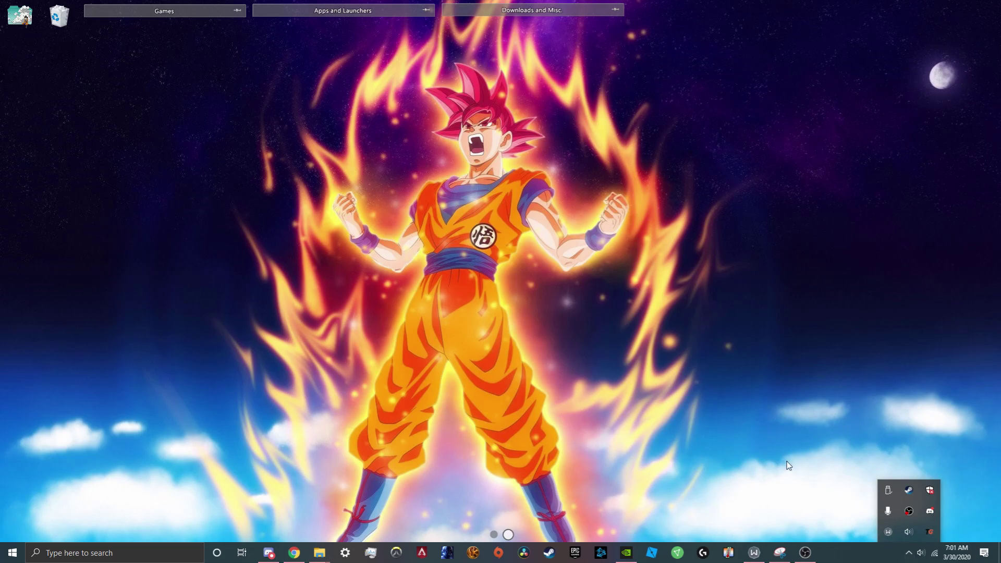
mouse_move(346, 4)
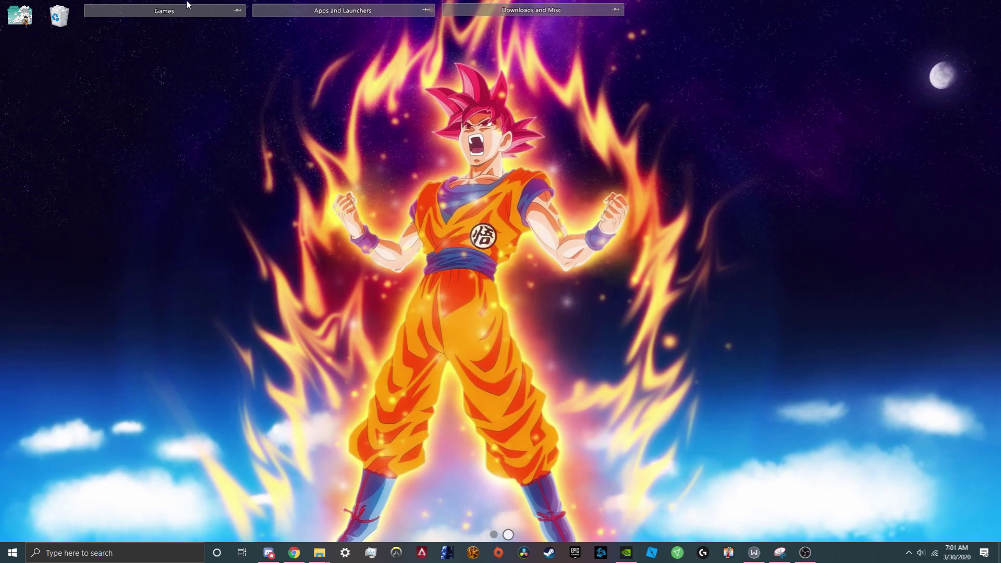
mouse_move(510, 30)
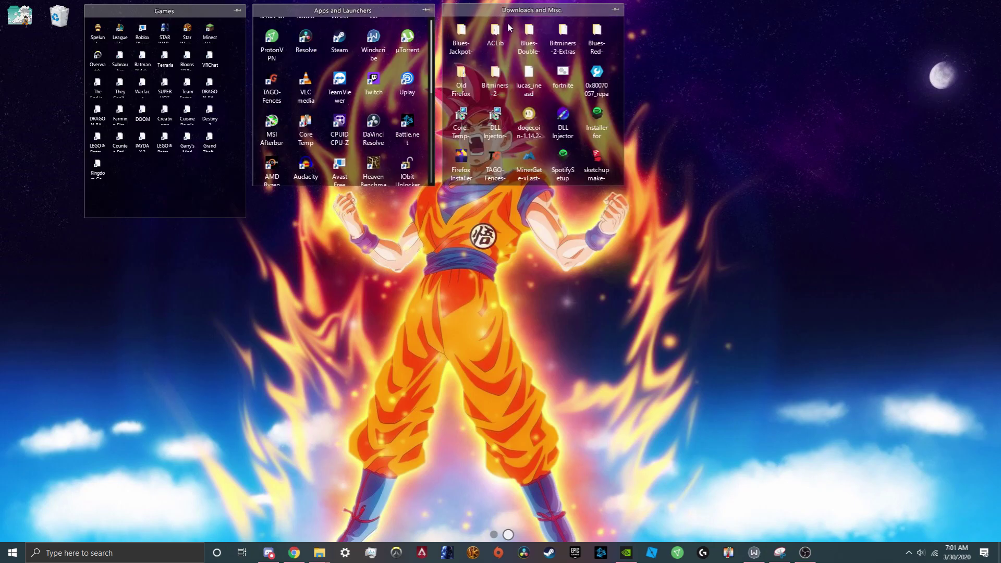
scroll(382, 93, "down", 2)
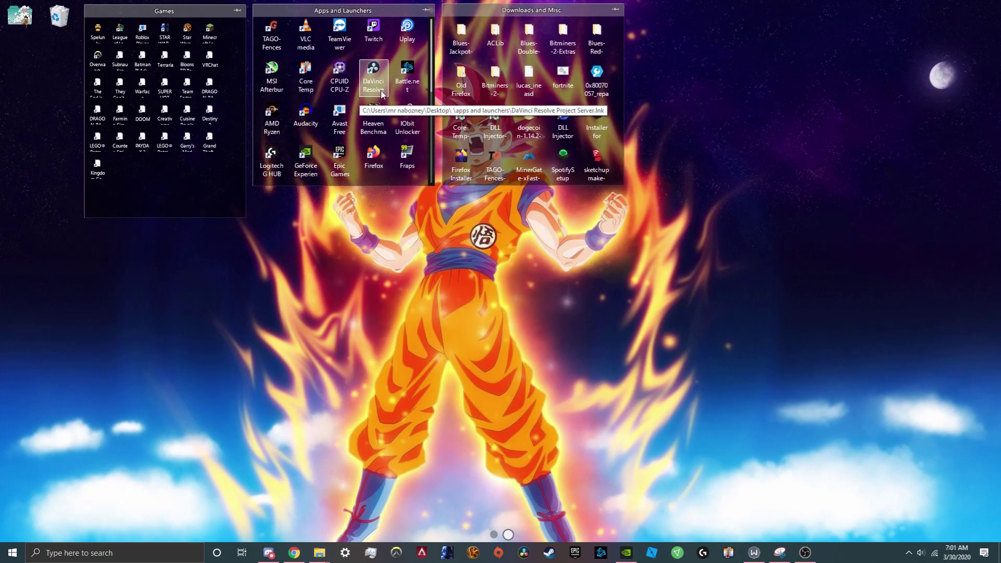
scroll(378, 91, "up", 1)
scroll(377, 90, "down", 1)
double_click(376, 88)
Launch Origin from the Apps fence, then quit it from the system tray.
scroll(376, 89, "up", 3)
double_click(407, 34)
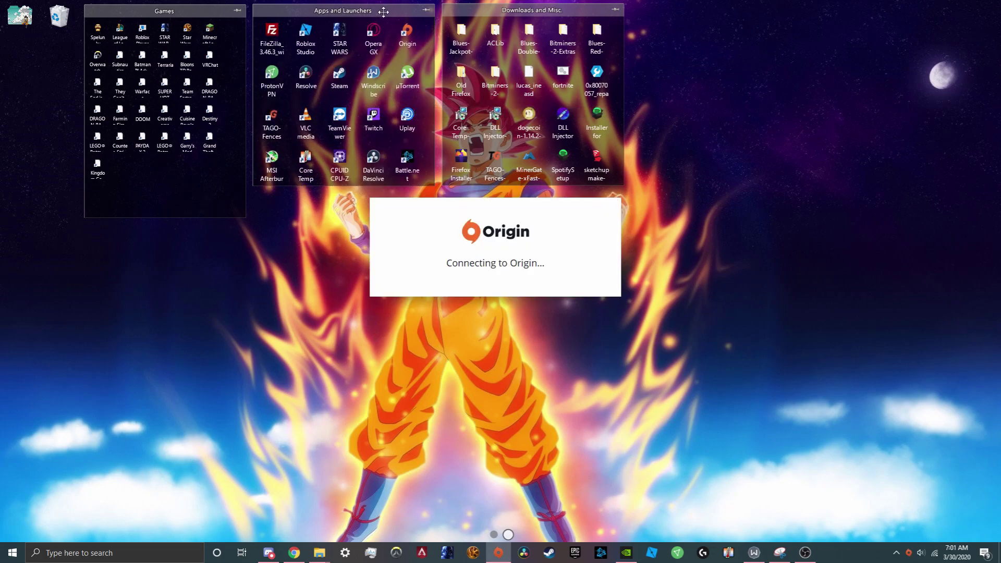
right_click(909, 553)
left_click(916, 549)
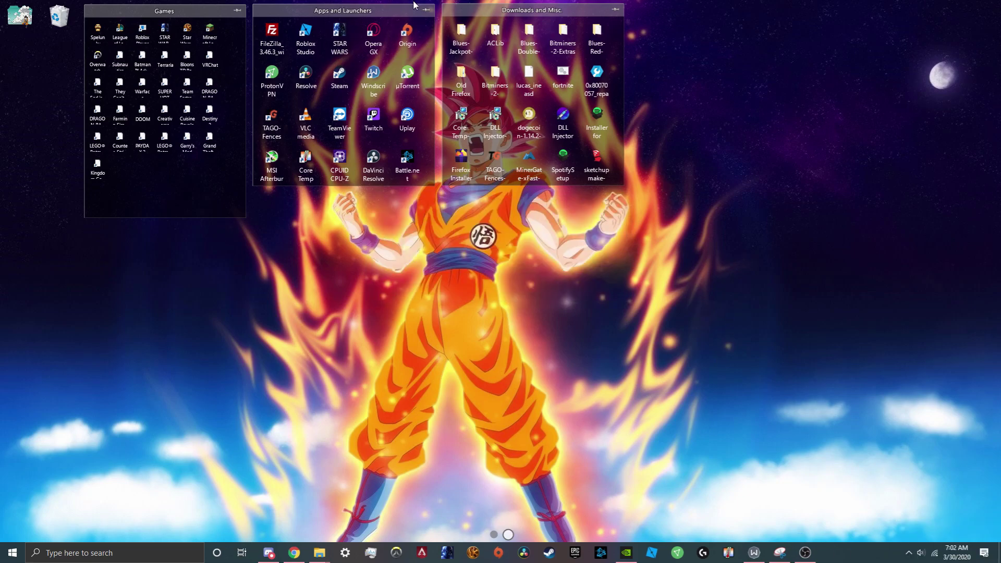
Roll up the Games, Apps and Launchers, and Downloads and Misc fences to their titles.
scroll(345, 119, "down", 2)
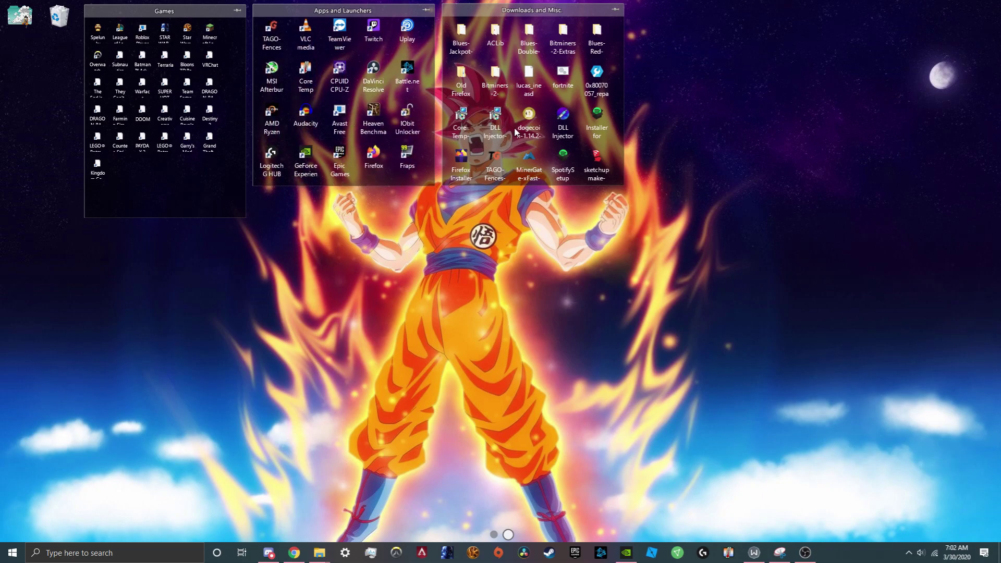
scroll(527, 99, "down", 5)
scroll(527, 99, "up", 5)
scroll(340, 104, "up", 2)
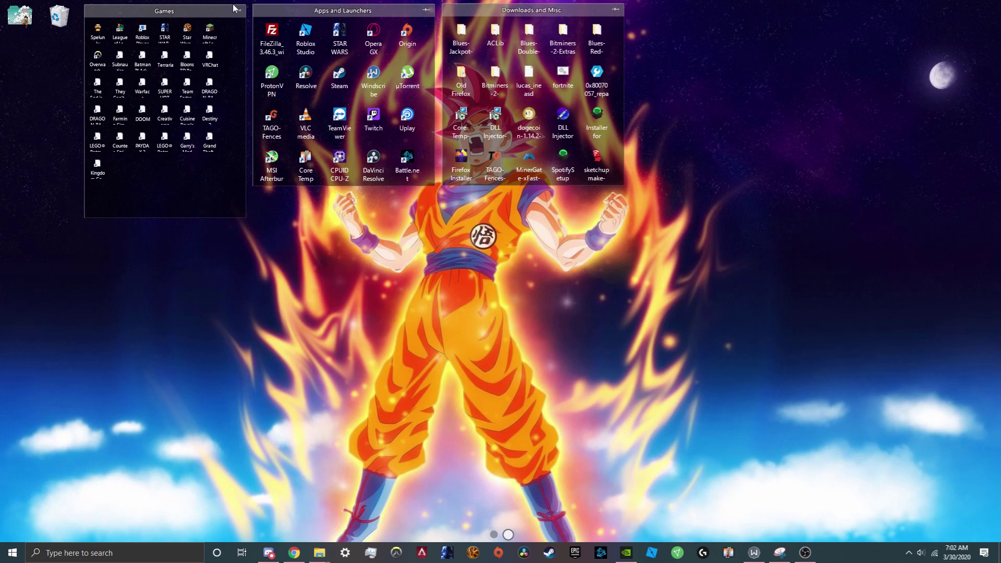
double_click(191, 10)
double_click(297, 10)
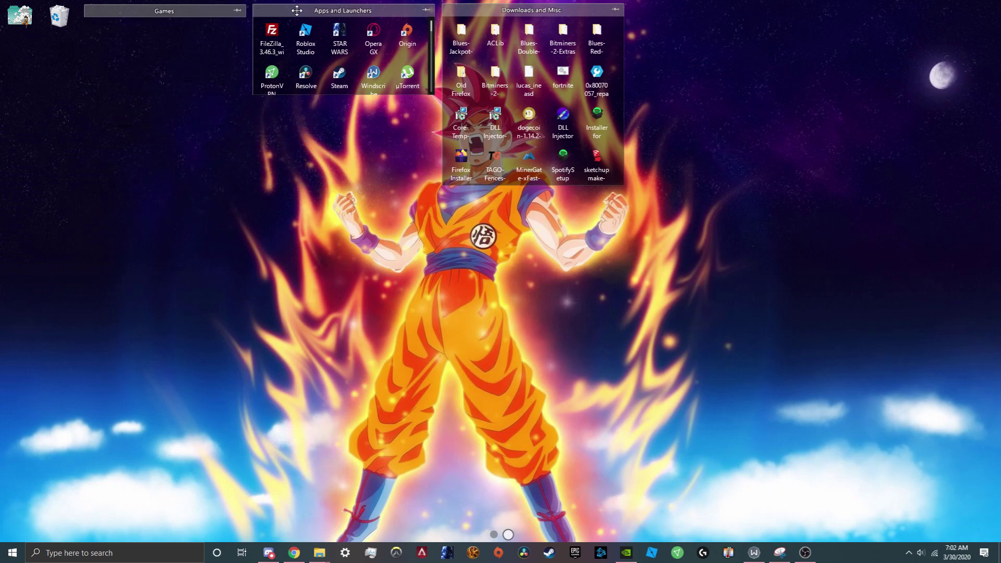
double_click(507, 9)
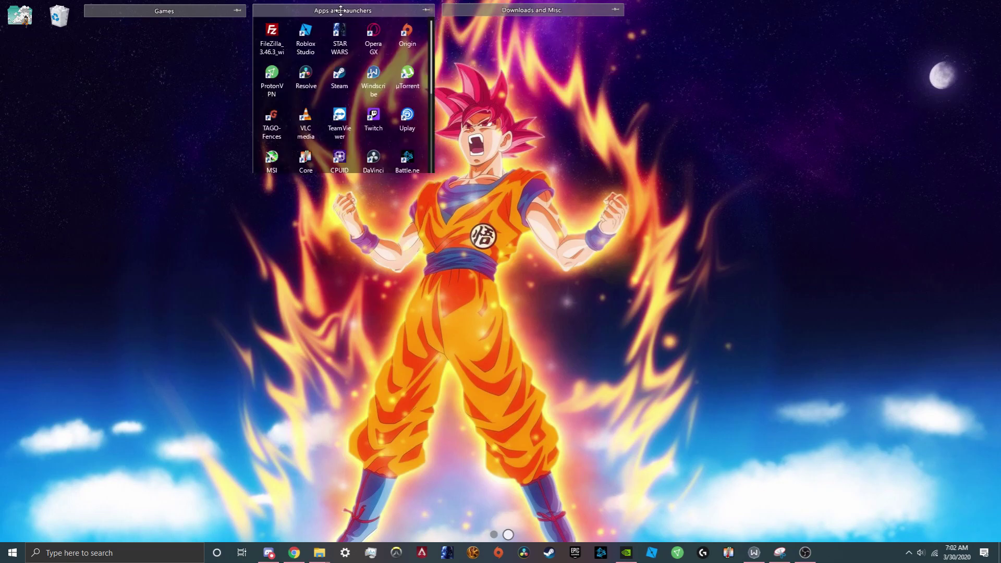
Open the desktop folder in File Explorer, then minimize the window.
double_click(20, 19)
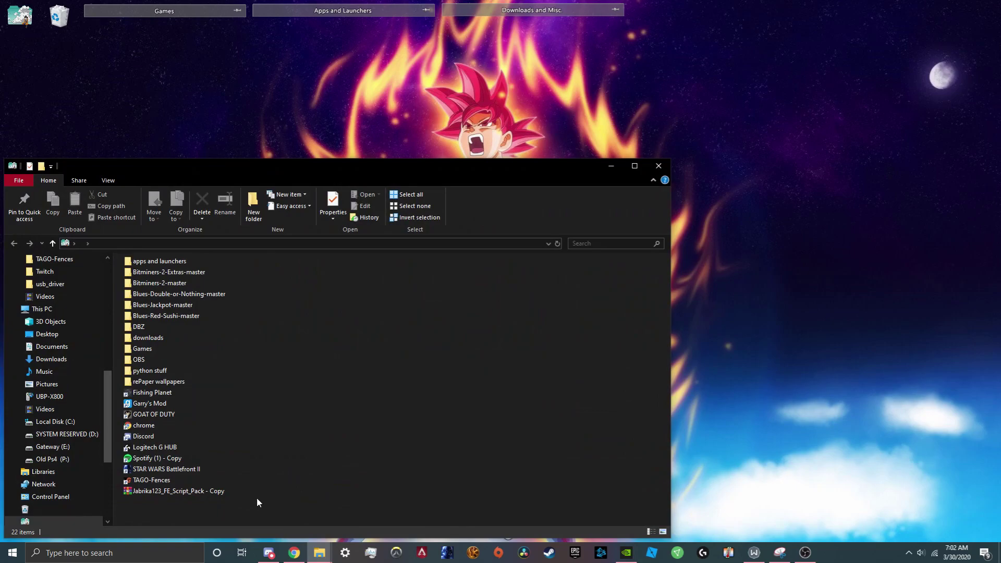
mouse_move(227, 501)
left_mouse_down()
mouse_move(152, 312)
mouse_move(192, 343)
mouse_move(236, 504)
left_mouse_up()
left_click(157, 56)
mouse_move(185, 8)
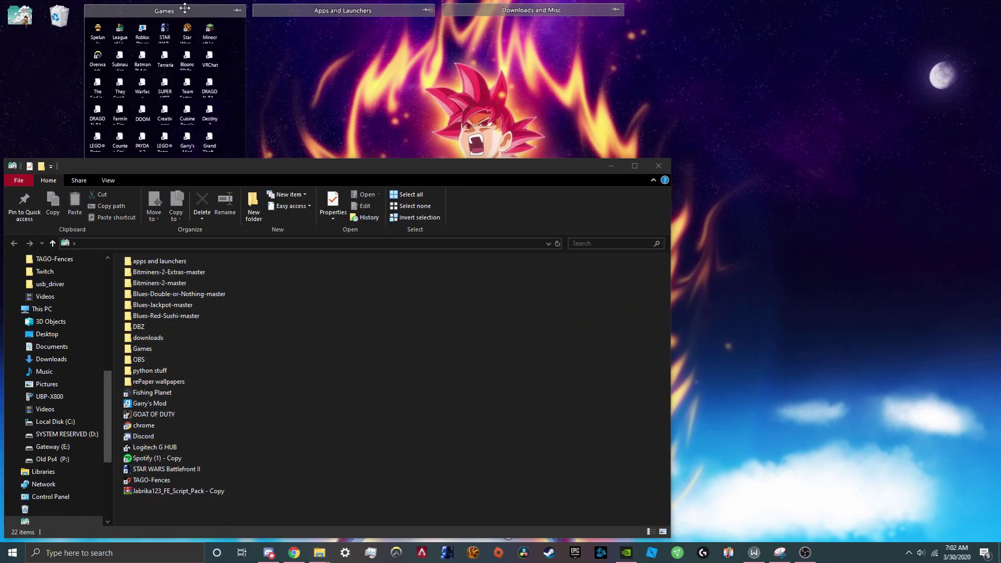
left_click(612, 166)
Select all items in the desktop's Games folder, close Explorer, and roll up the Games fence.
double_click(19, 16)
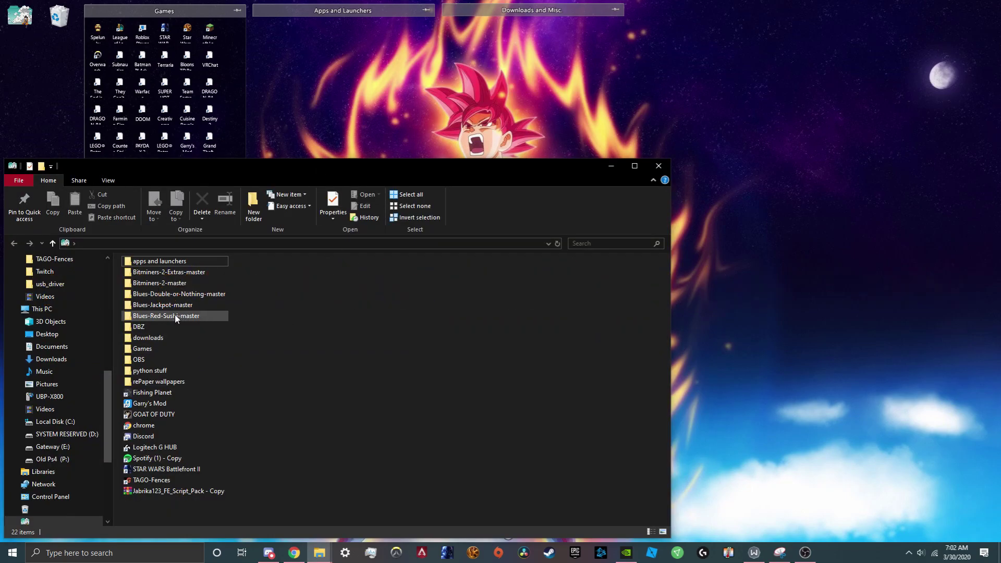
double_click(161, 353)
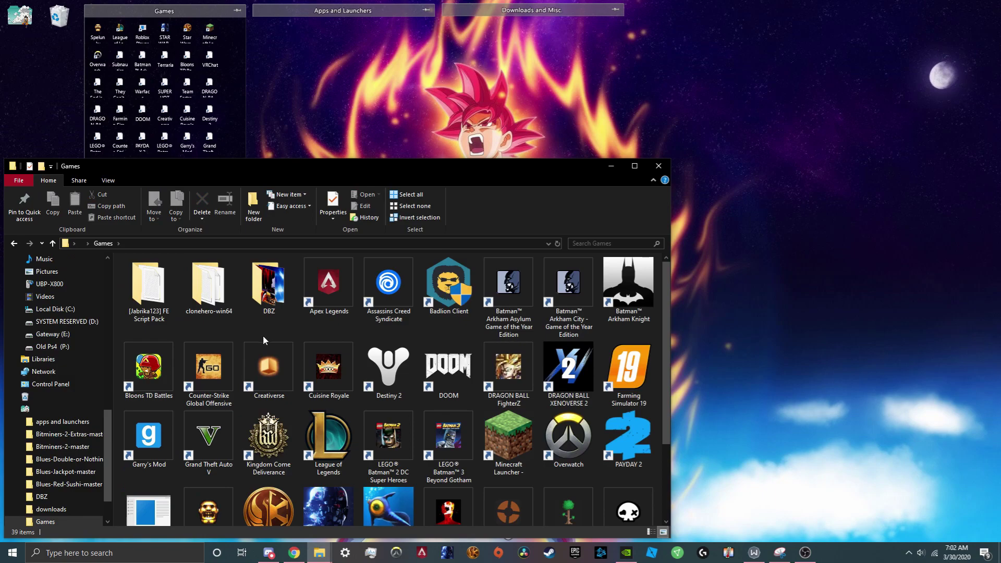
key("ctrl+a")
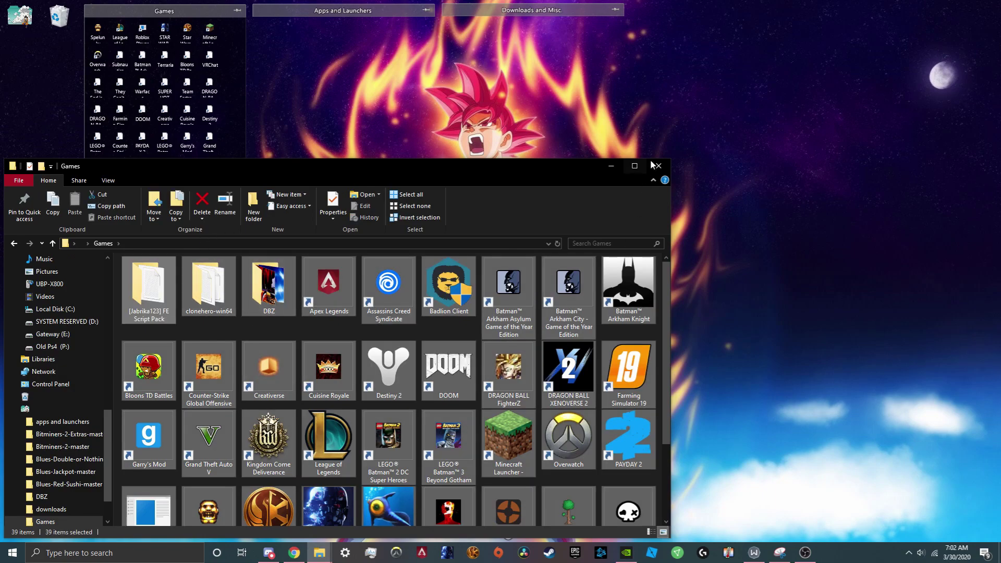
left_click(658, 166)
double_click(199, 11)
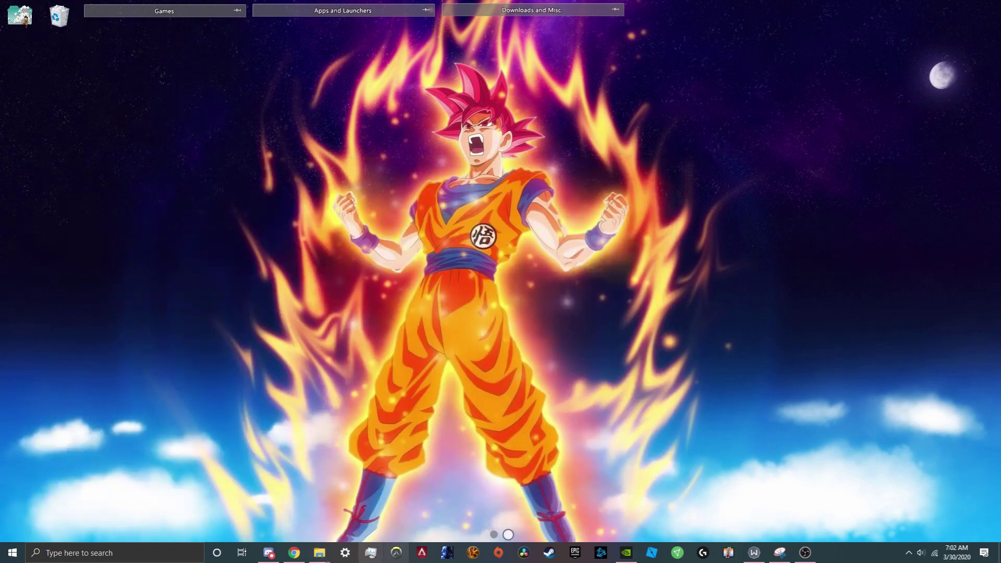
In Chrome, review the MajorGeeks TAGO Fences 2.5 details, including supported Windows versions and release date 10/17/2019.
left_click(294, 552)
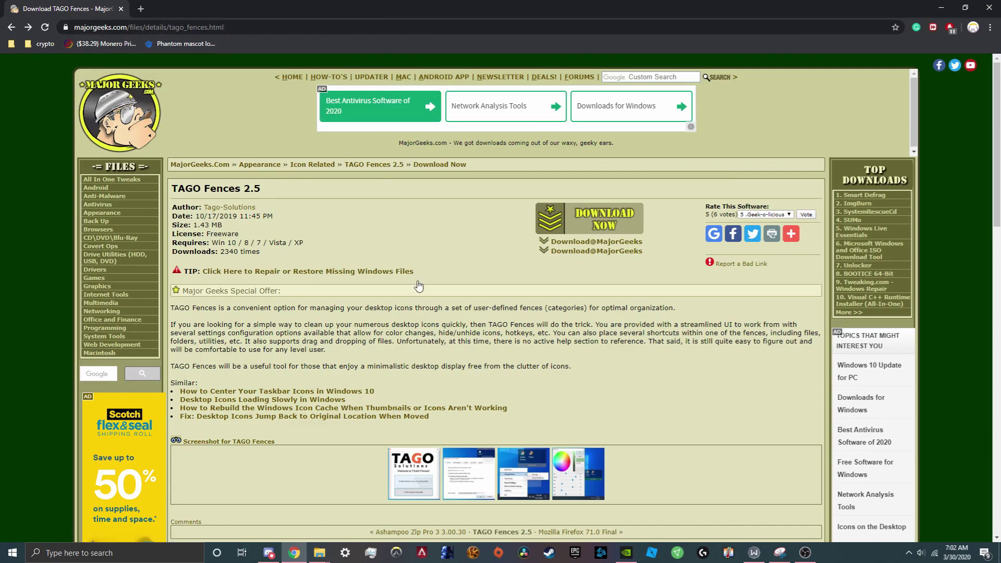
left_click_drag(173, 209, 273, 256)
left_click(226, 229)
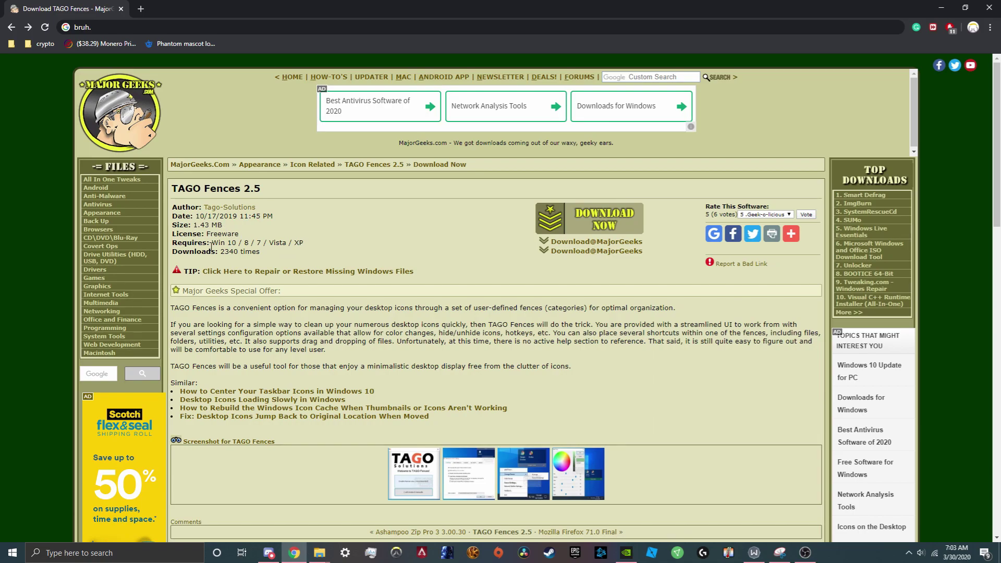
left_click_drag(214, 243, 304, 244)
left_click(203, 216)
left_click_drag(197, 216, 273, 218)
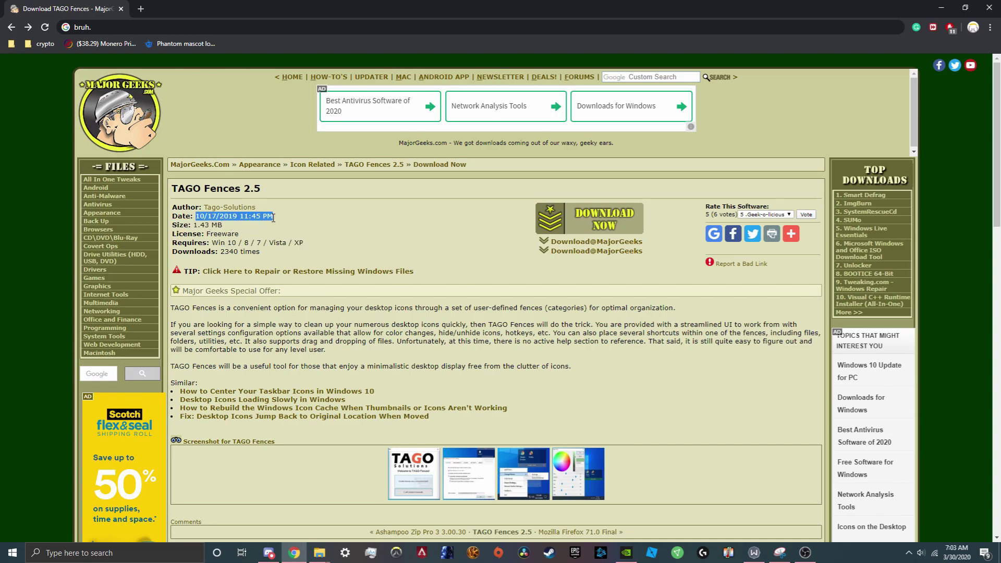
left_click(320, 223)
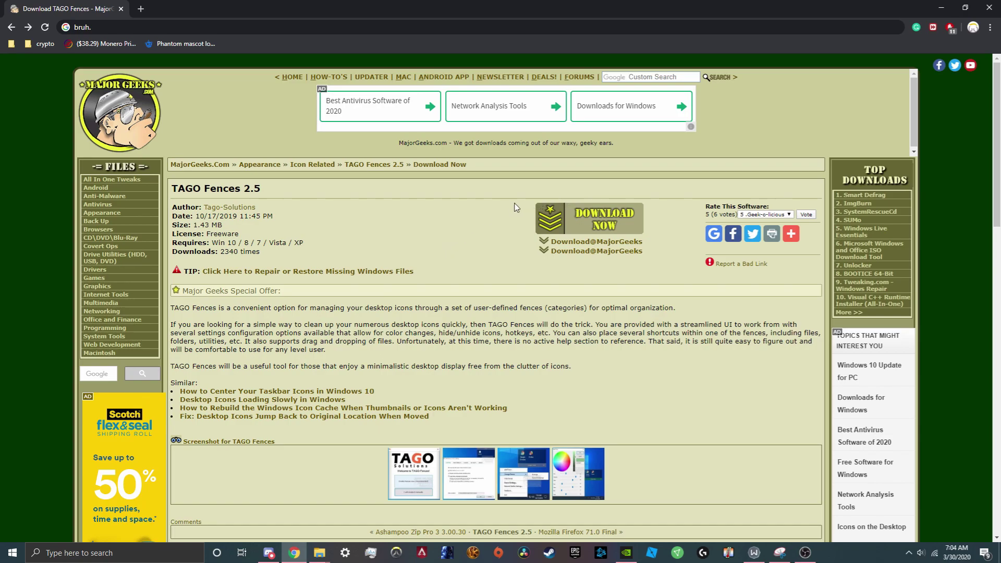
left_click_drag(516, 207, 598, 218)
left_click(455, 233)
Download TAGO Fences 2.5, keep the flagged setup file, and dismiss the repeat warning.
left_click(585, 225)
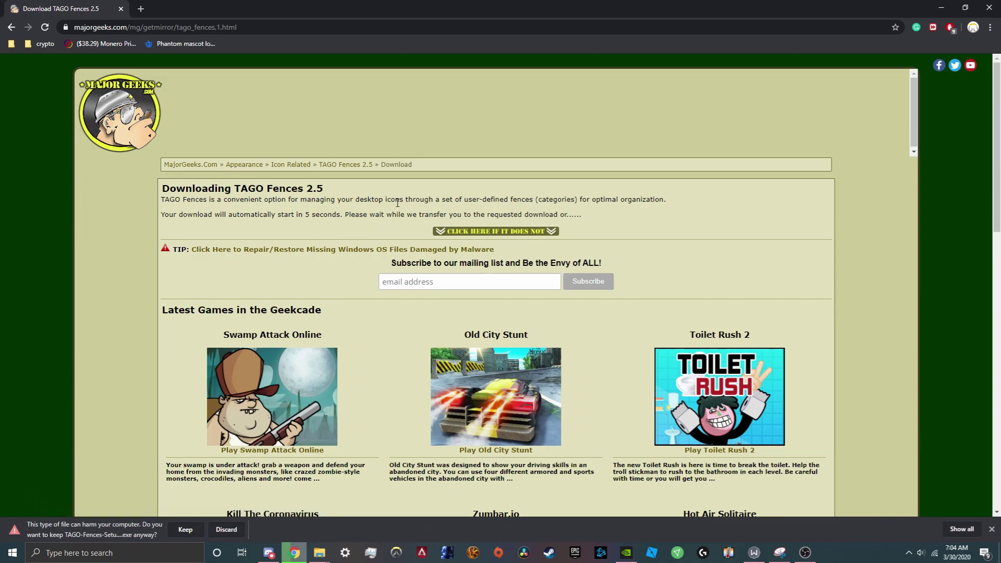
left_click(183, 530)
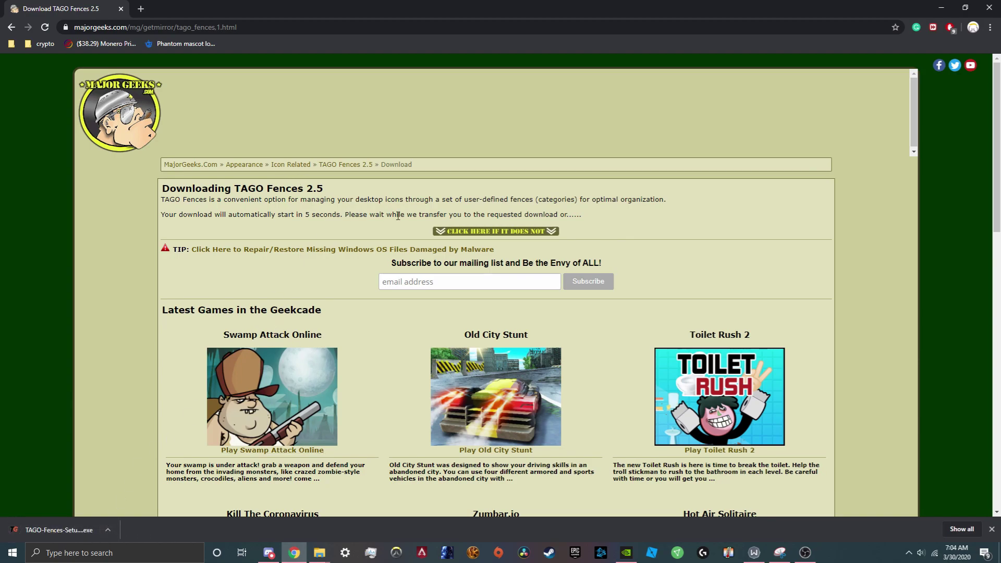
left_click(495, 232)
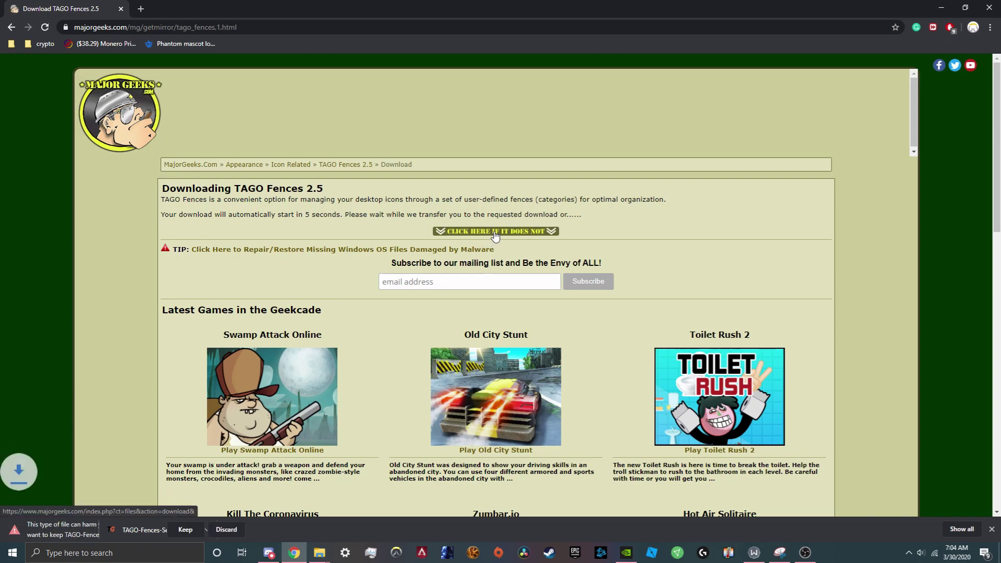
left_click(229, 530)
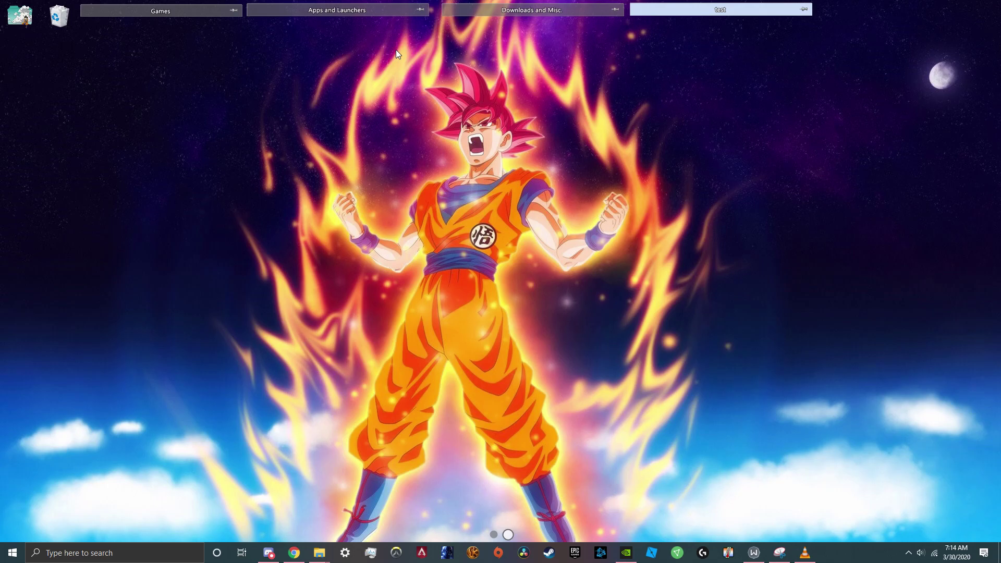
Expand the Games, Apps and Launchers, Downloads and Misc, and test fences.
left_click(161, 11)
left_click(313, 9)
left_click(511, 10)
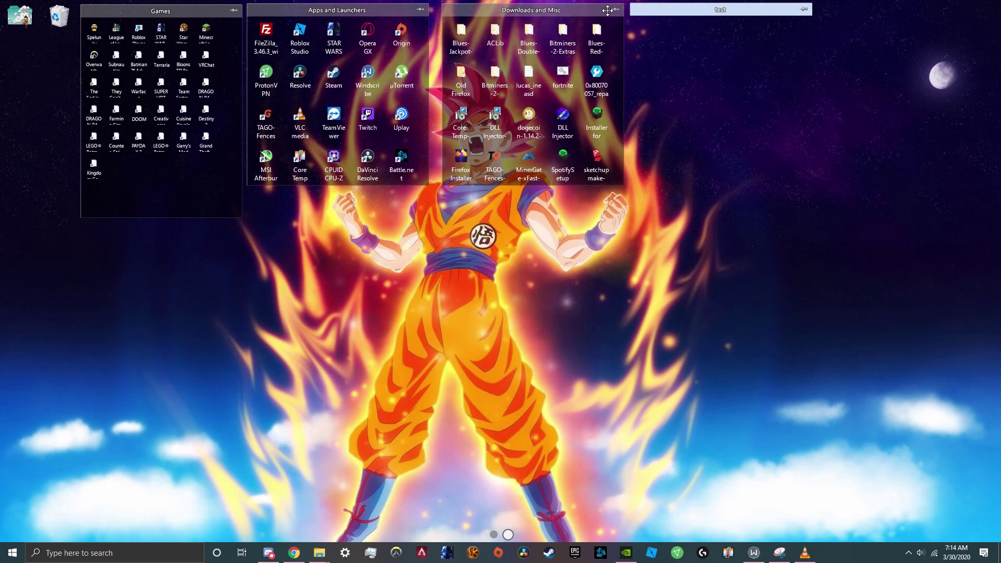
left_click(736, 11)
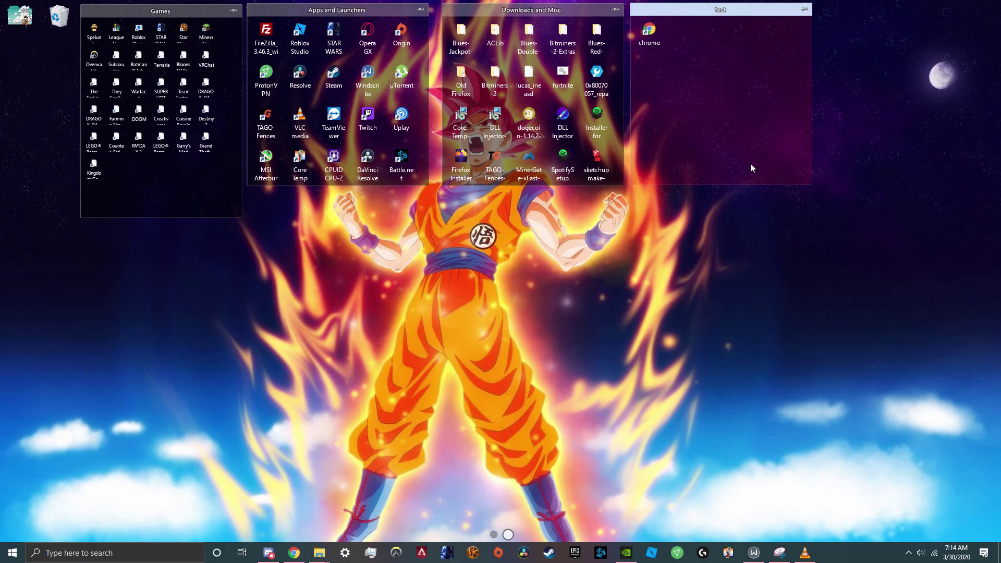
Open Fences Settings from the tray icon, look at Preferences and General, then close it.
left_click(910, 555)
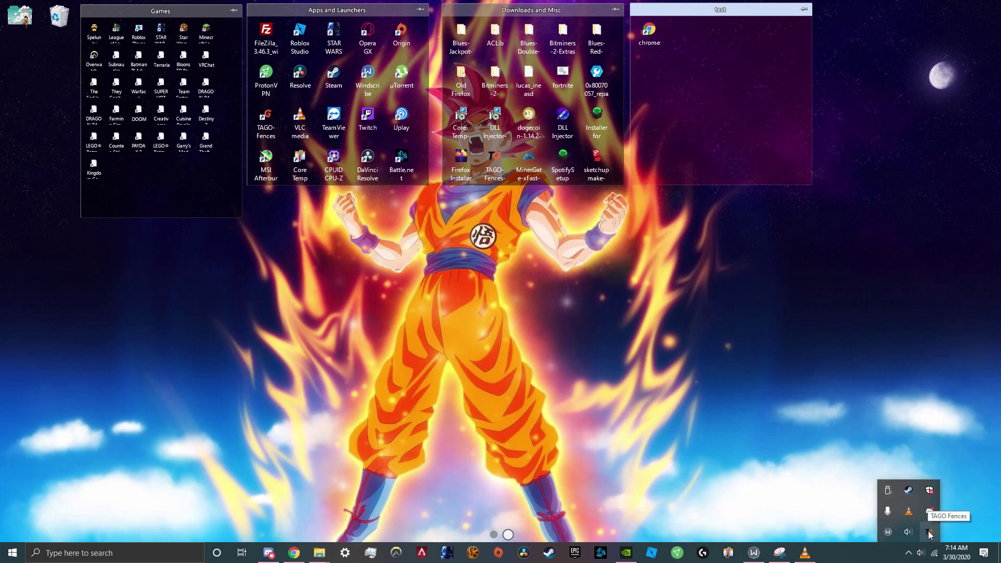
right_click(930, 533)
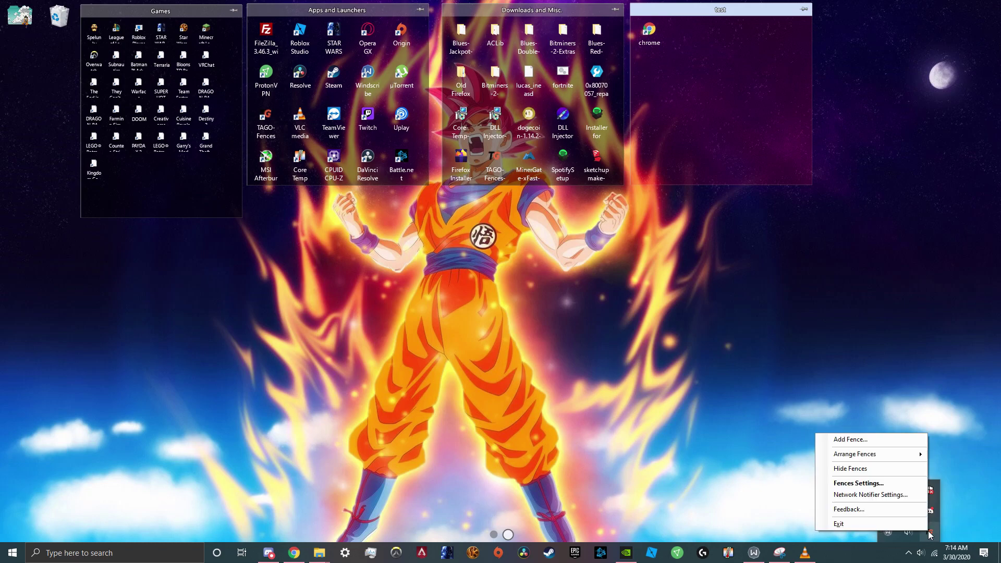
left_click(878, 485)
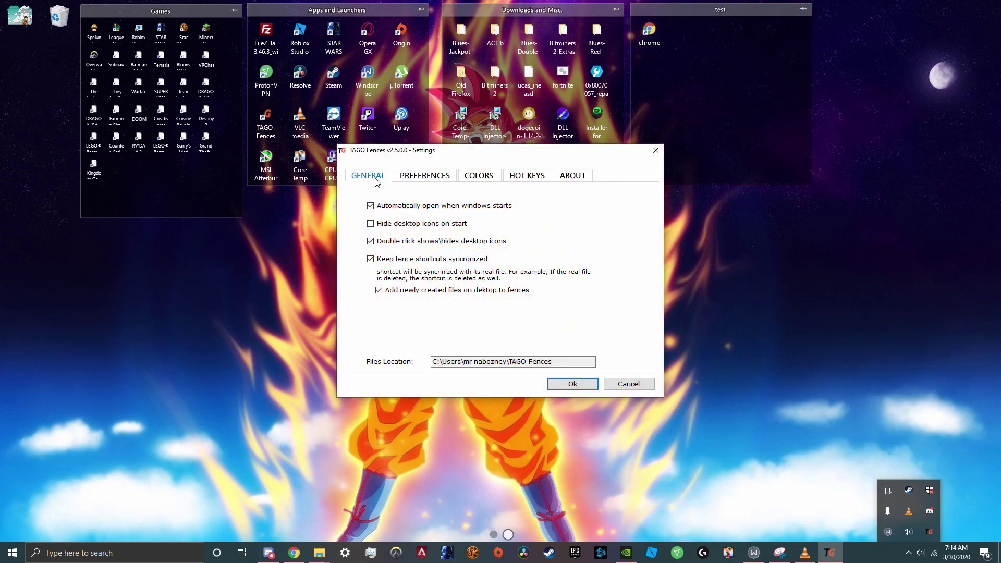
left_click(423, 178)
left_click(374, 182)
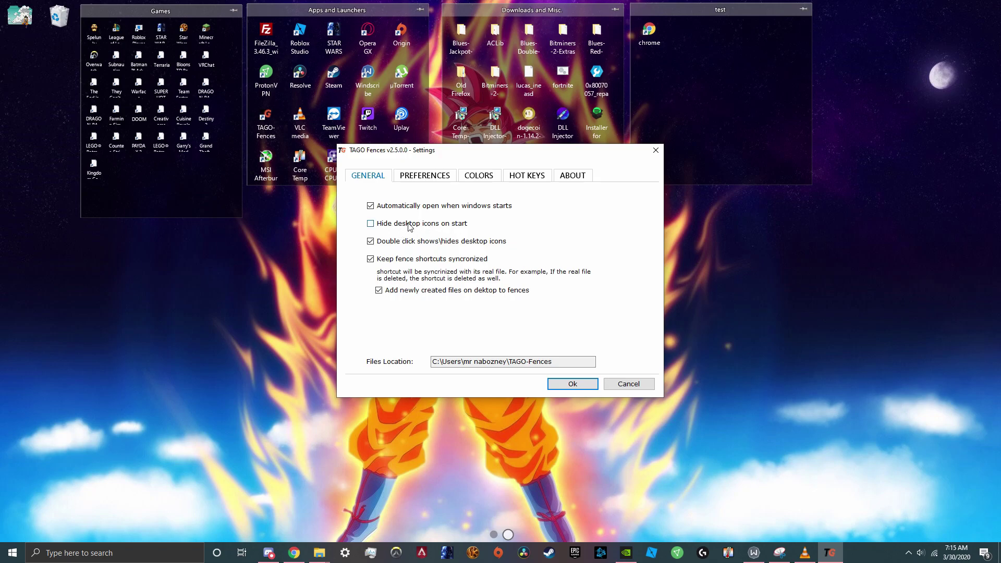
left_click(656, 151)
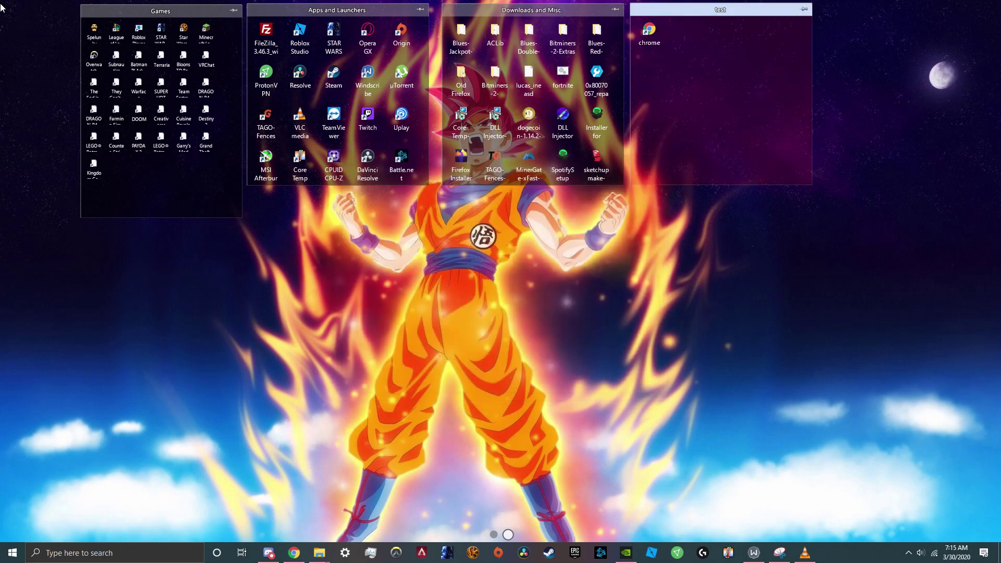
Dismiss the desktop popup and reopen Fences Settings on its General tab.
left_click_drag(2, 7, 128, 63)
left_click(67, 67)
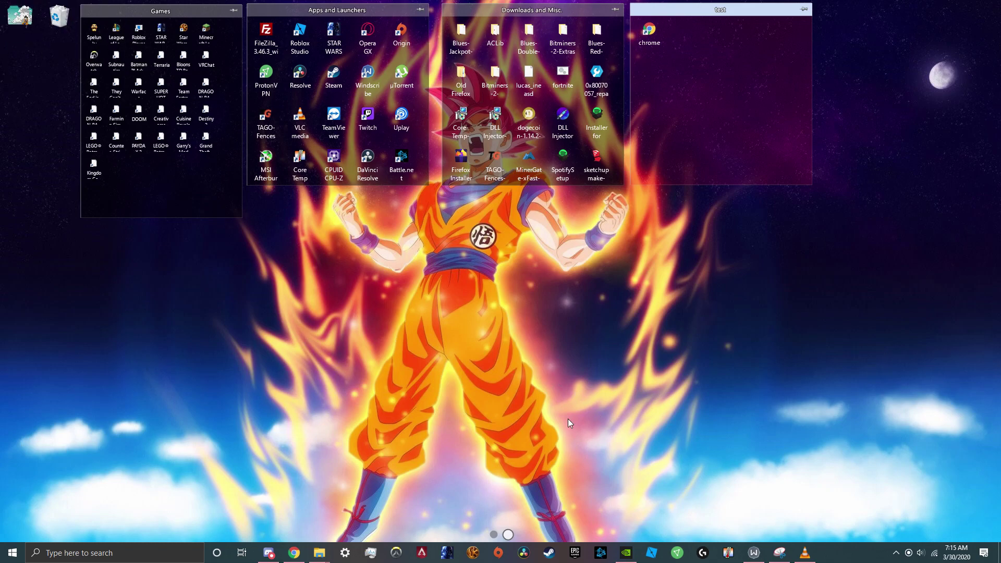
left_click(908, 553)
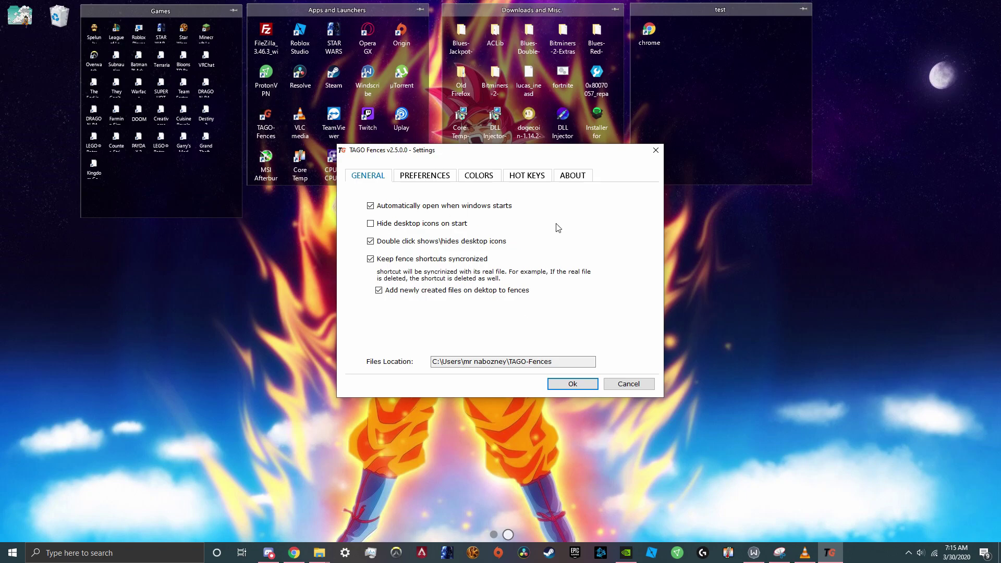
Browse the Preferences, Colors, Hot Keys and About tabs, then confirm with Ok.
left_click(420, 177)
left_click(489, 180)
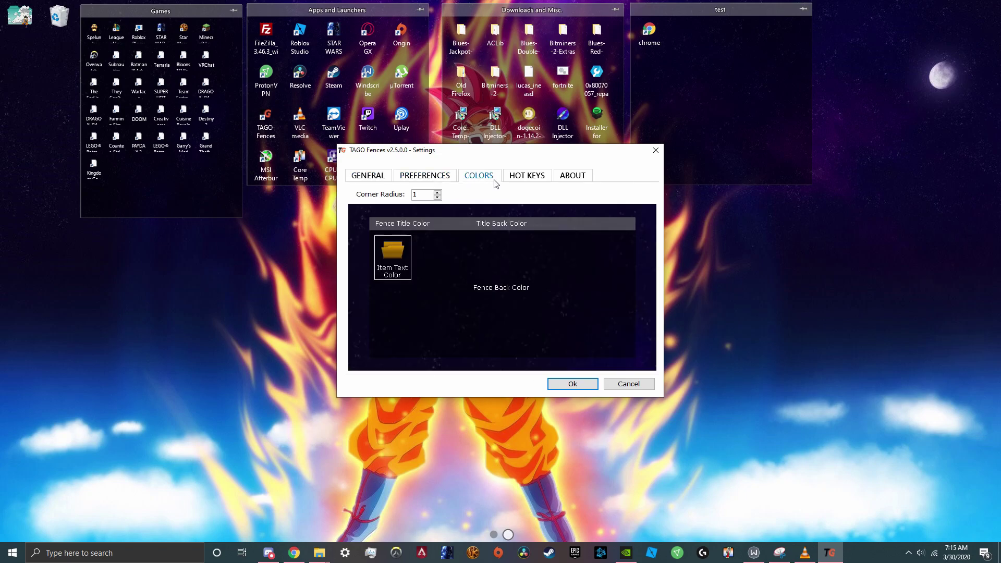
left_click(523, 179)
left_click(575, 183)
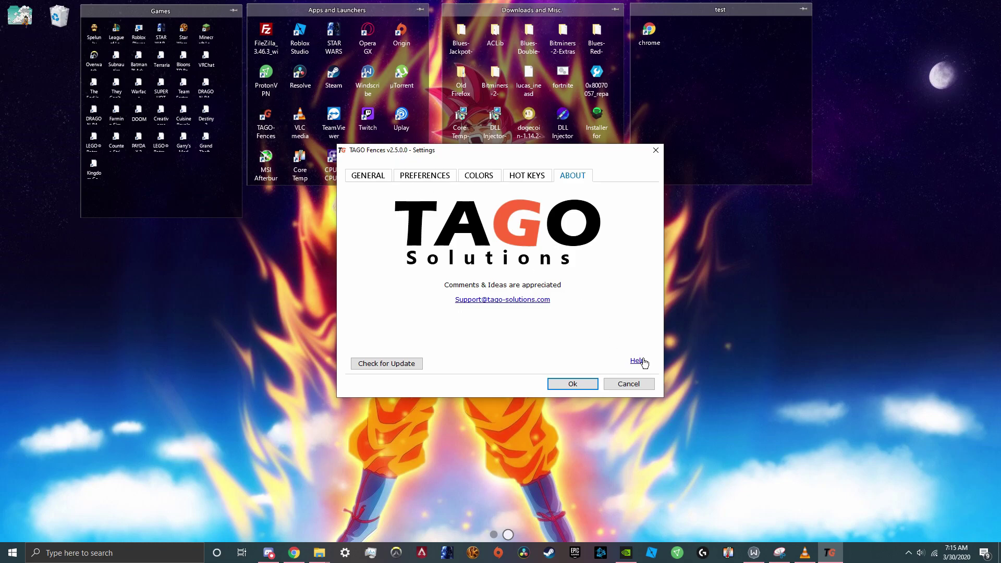
left_click(573, 384)
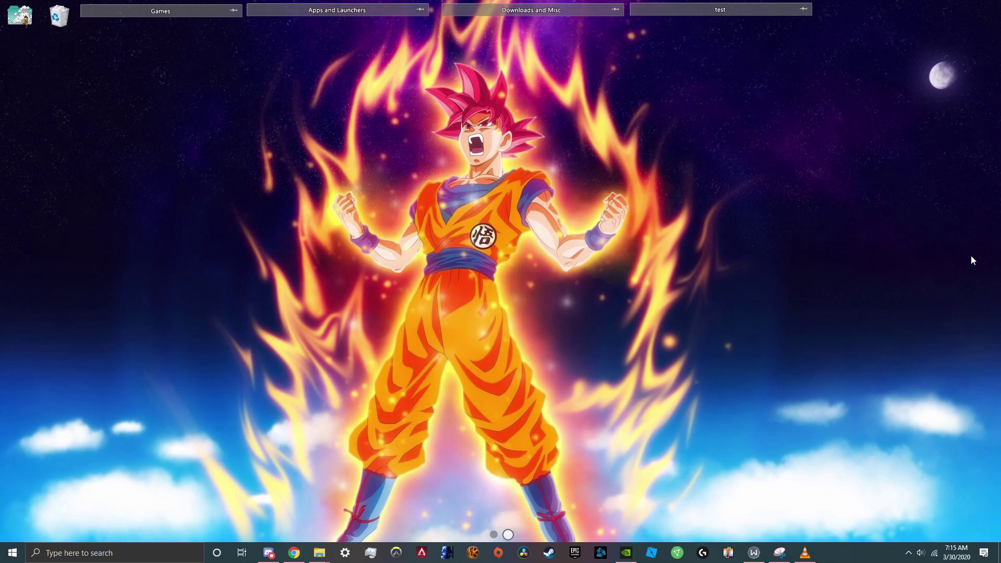
Add a new fence from the Fences tray icon menu.
left_click(908, 553)
right_click(933, 538)
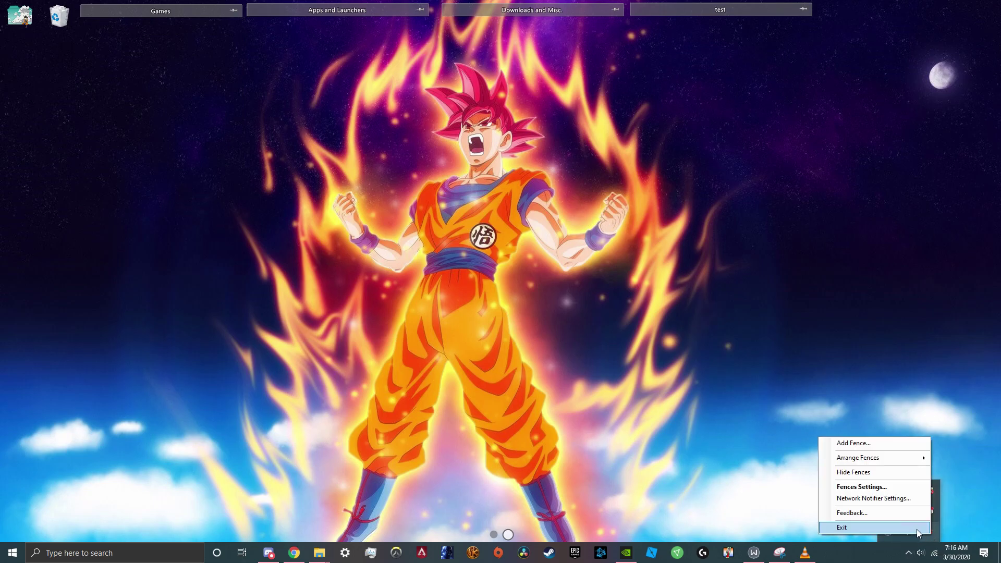
left_click(840, 443)
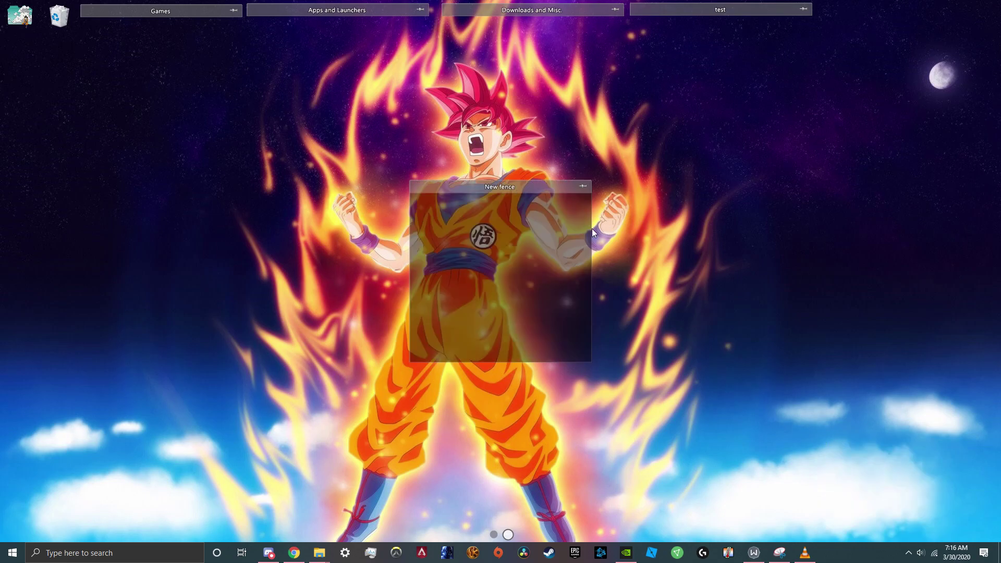
Stretch the new fence edge to edge, from near the top down to the taskbar.
left_click_drag(591, 244, 997, 256)
left_click_drag(409, 289, 3, 245)
left_click_drag(460, 193, 460, 44)
left_click_drag(479, 213, 564, 536)
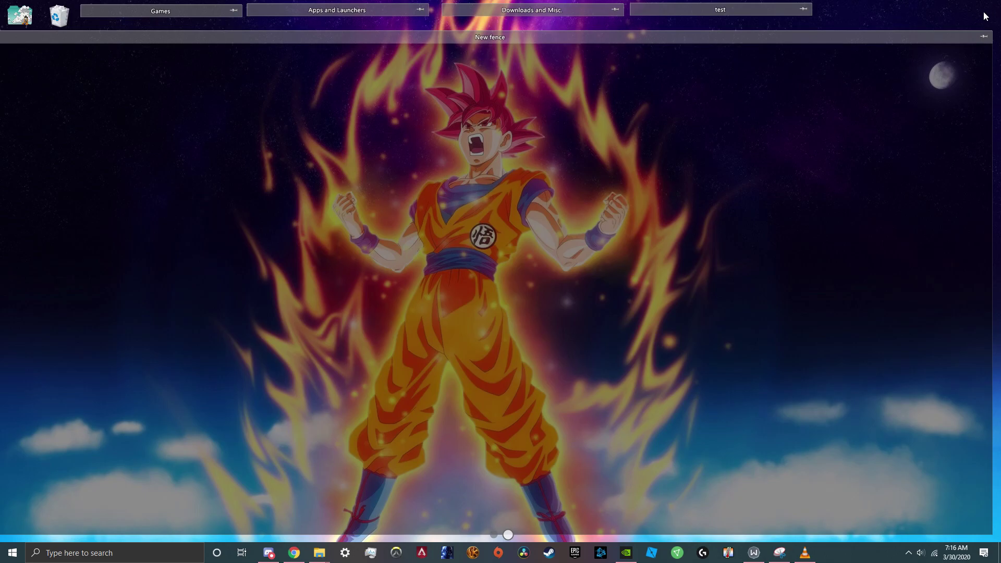
Start deleting the new fence but cancel with No.
right_click(954, 37)
left_click(931, 123)
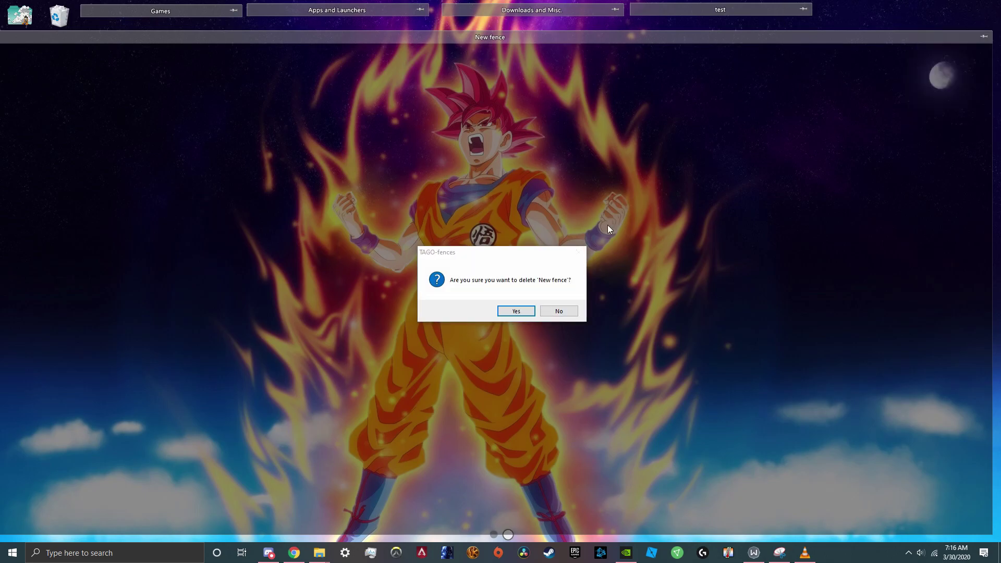
left_click(559, 311)
Shrink the New fence to a small panel and move it top-right beside the test fence.
left_click_drag(991, 234, 434, 235)
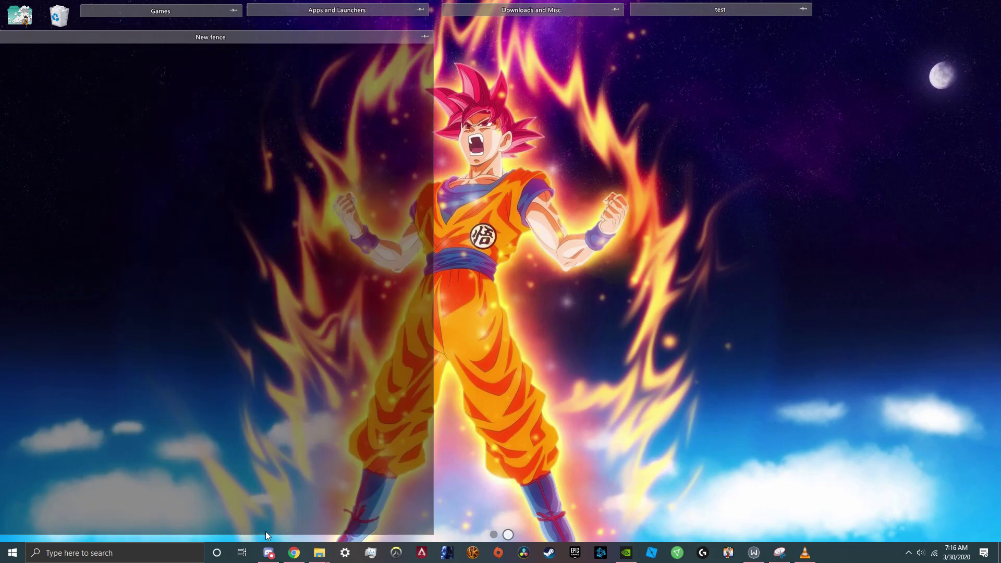
left_click_drag(265, 535, 324, 332)
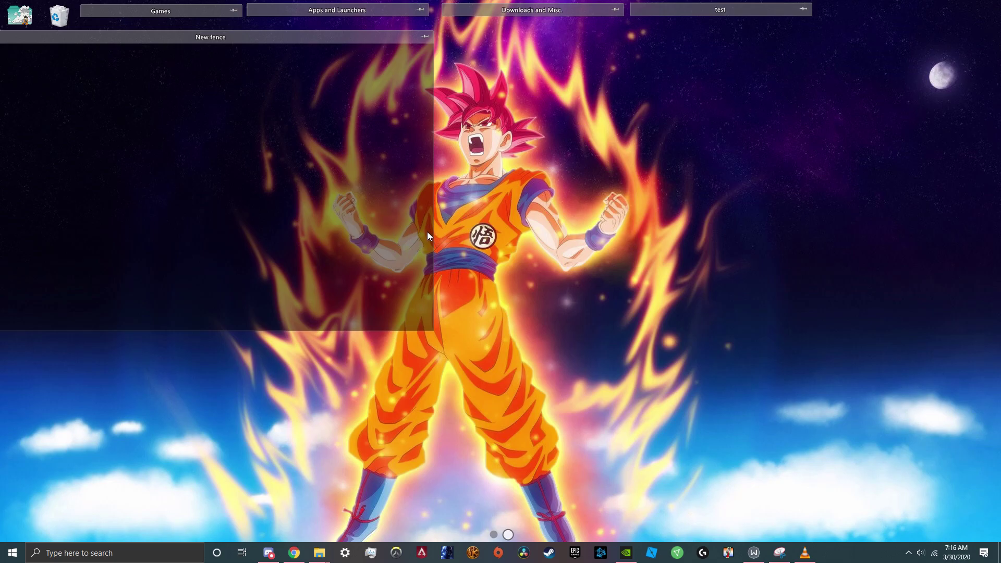
left_click_drag(431, 233, 162, 211)
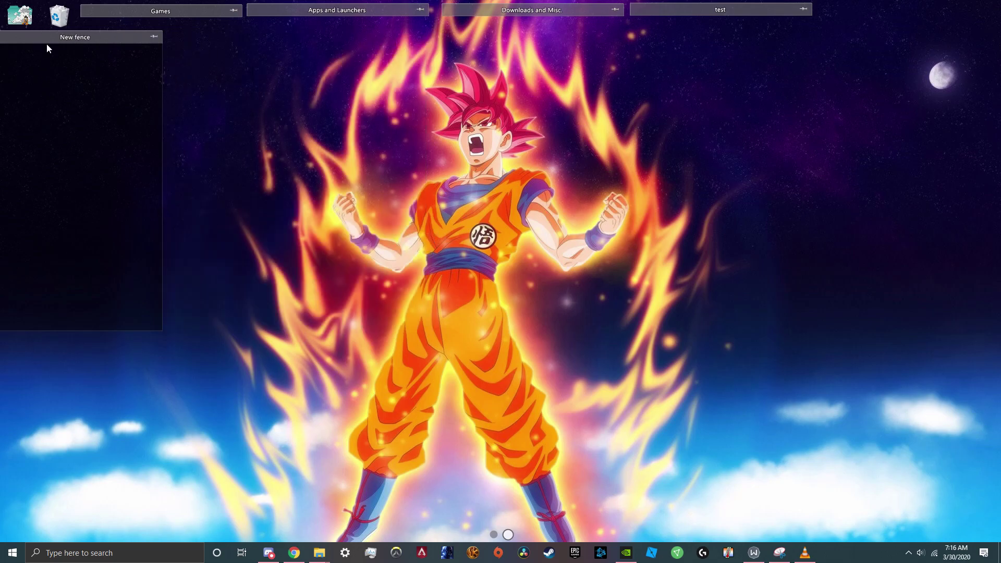
left_click_drag(105, 41, 882, 16)
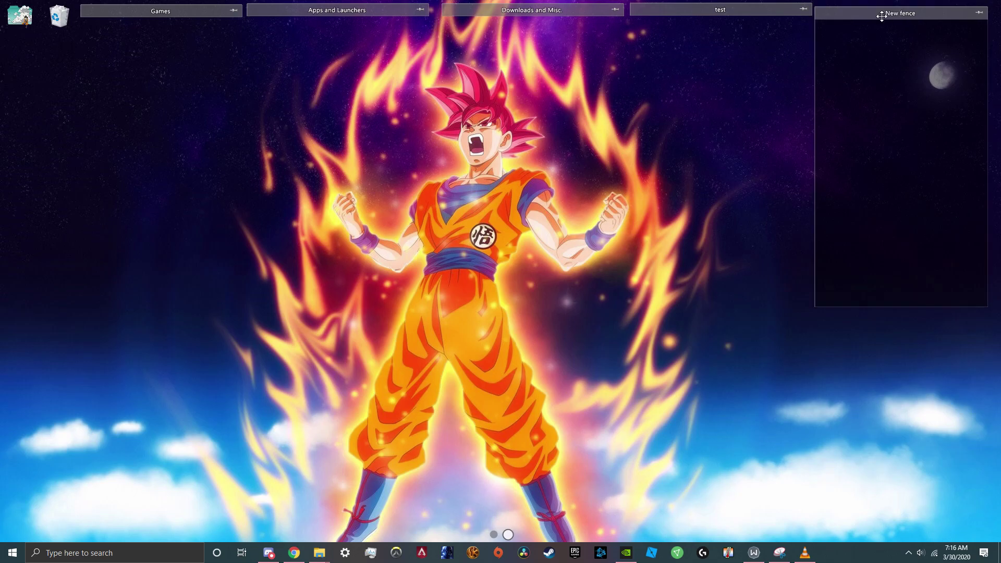
Change the New fence title to 'test 1' using Rename Fence Title.
right_click(881, 16)
left_click(693, 6)
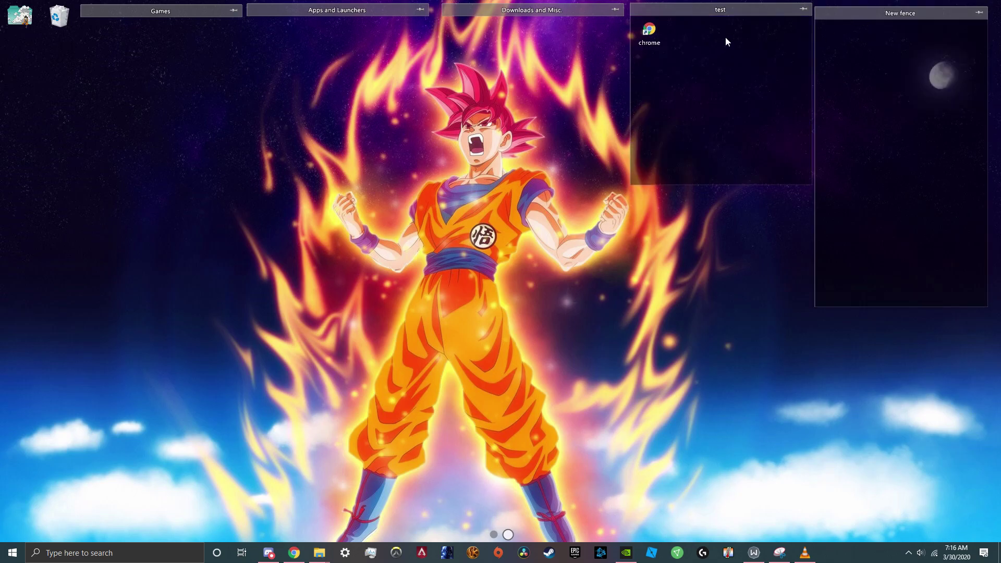
right_click(866, 16)
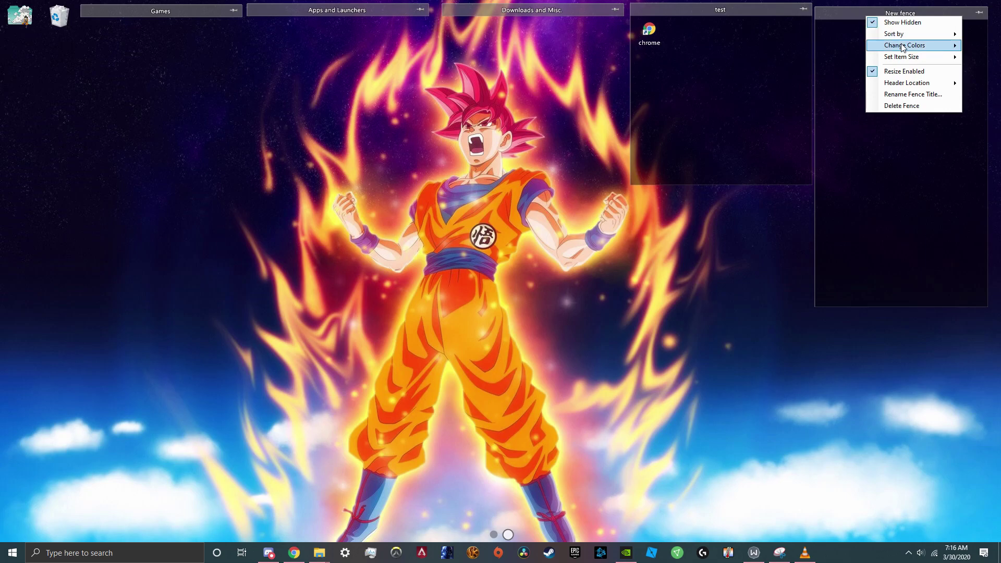
left_click(936, 93)
type("tes")
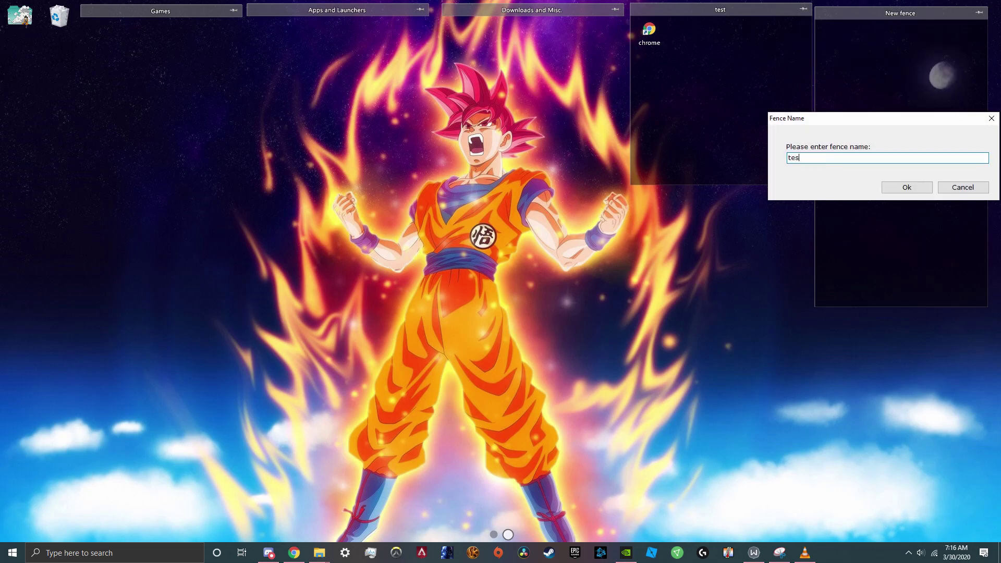
type("t 1")
key("Return")
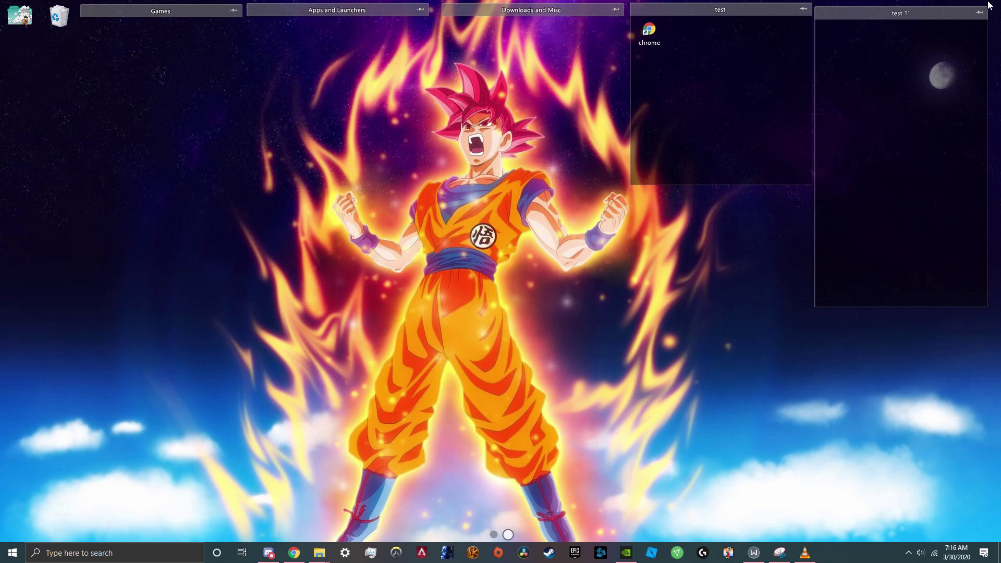
Open the desktop folder in File Explorer and minimize it, nudging the test 1 fence.
left_click_drag(656, 41, 698, 59)
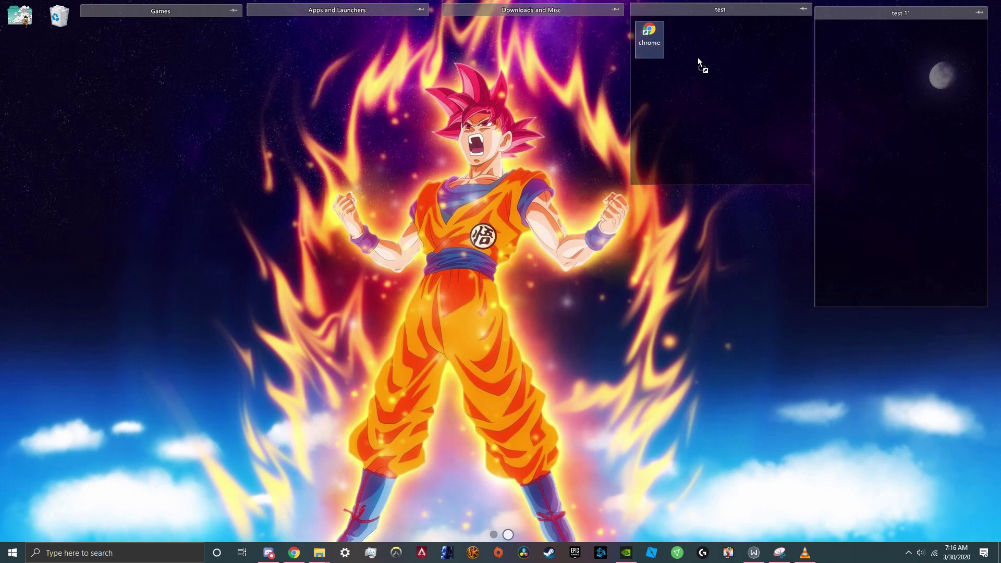
double_click(33, 19)
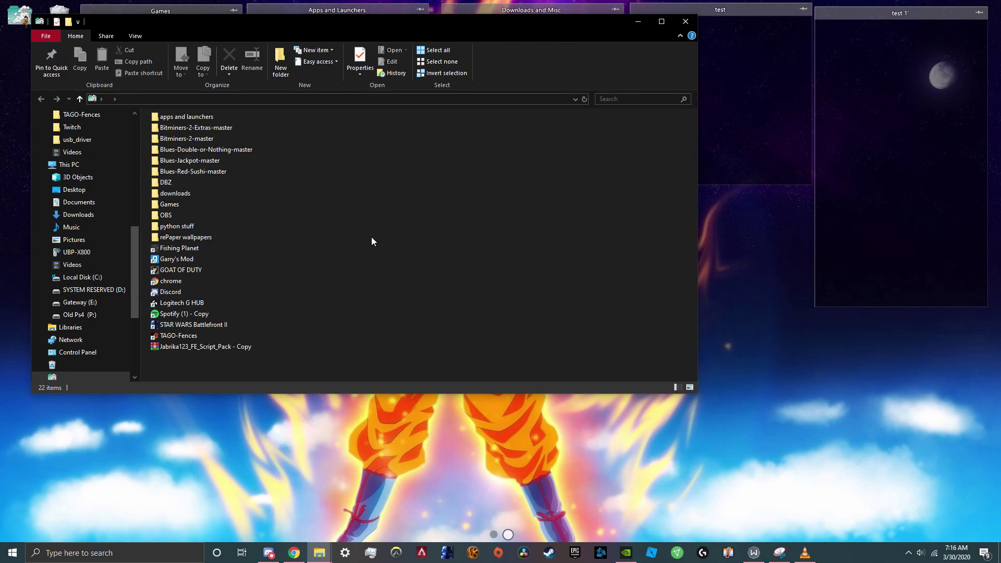
left_click_drag(855, 16, 856, 14)
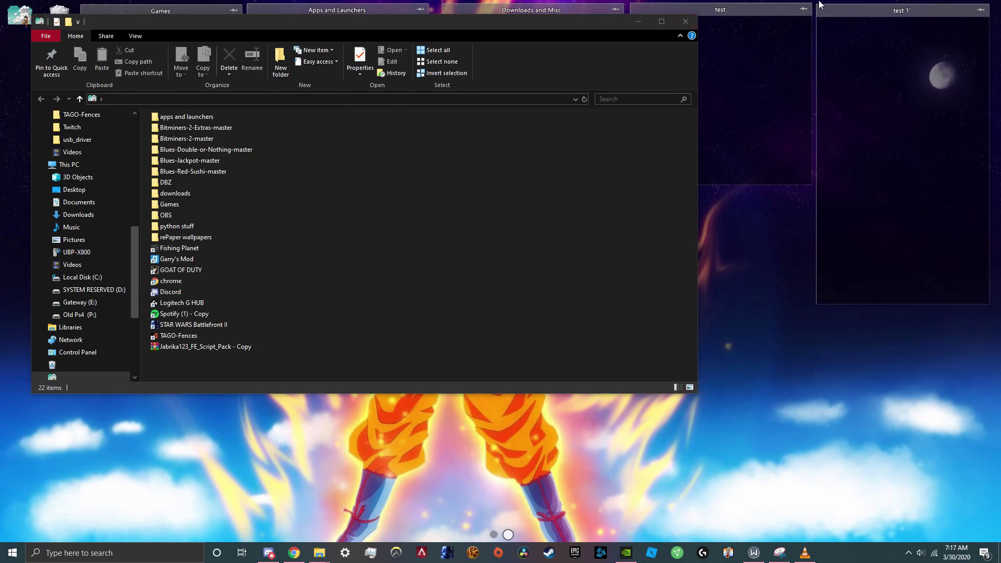
left_click(638, 22)
Copy the chrome shortcut from the test fence into the test 1 fence.
double_click(650, 37)
left_click_drag(824, 71, 840, 61)
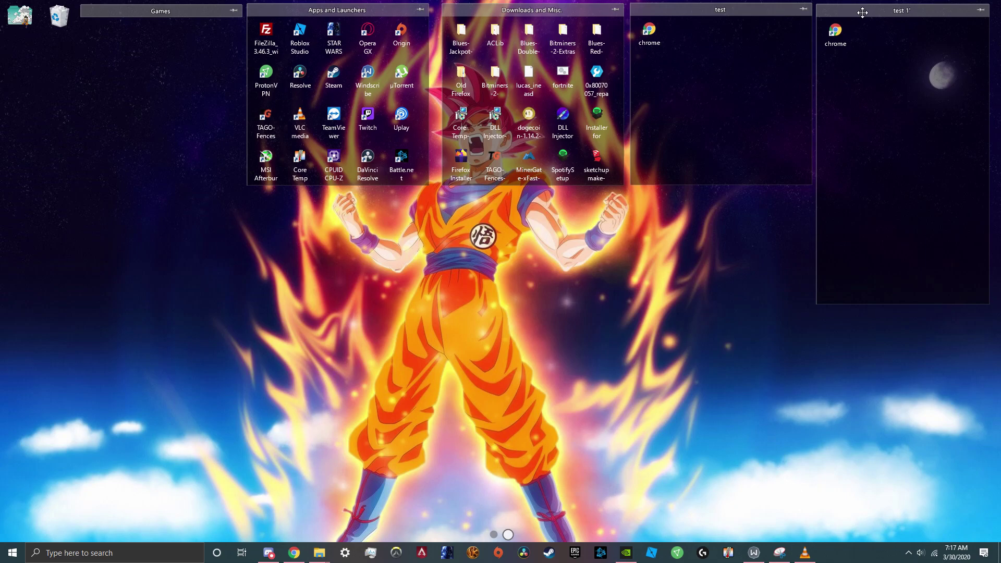
left_click_drag(862, 17, 863, 15)
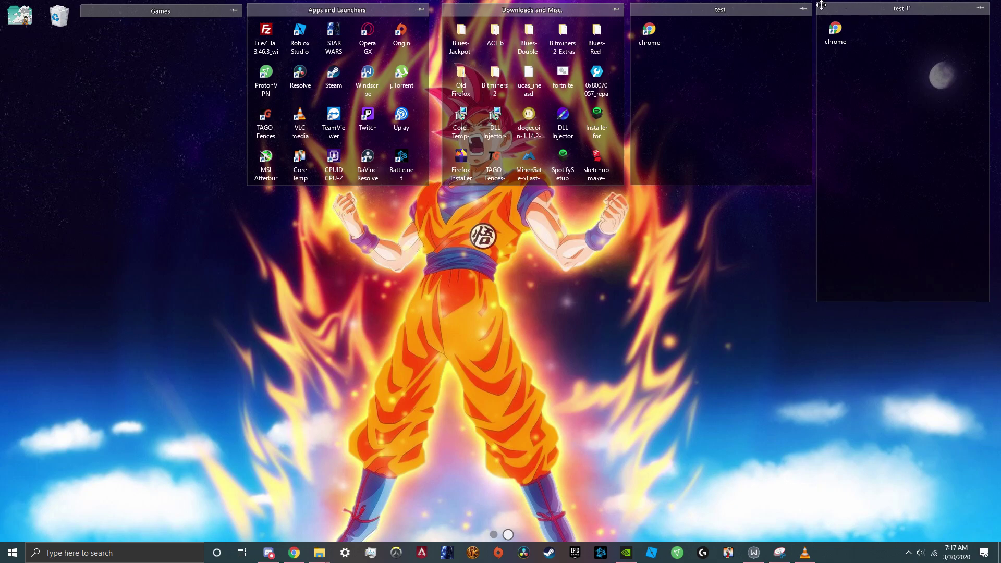
Sort the Apps and Launchers fence by Name, so µTorrent, AMD Ryzen, Audacity come first.
right_click(850, 10)
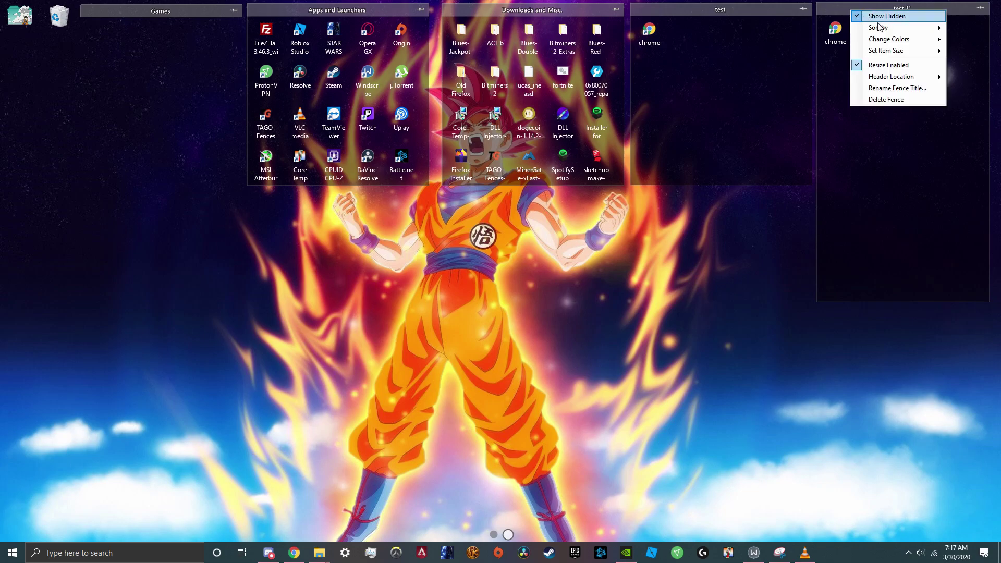
mouse_move(895, 30)
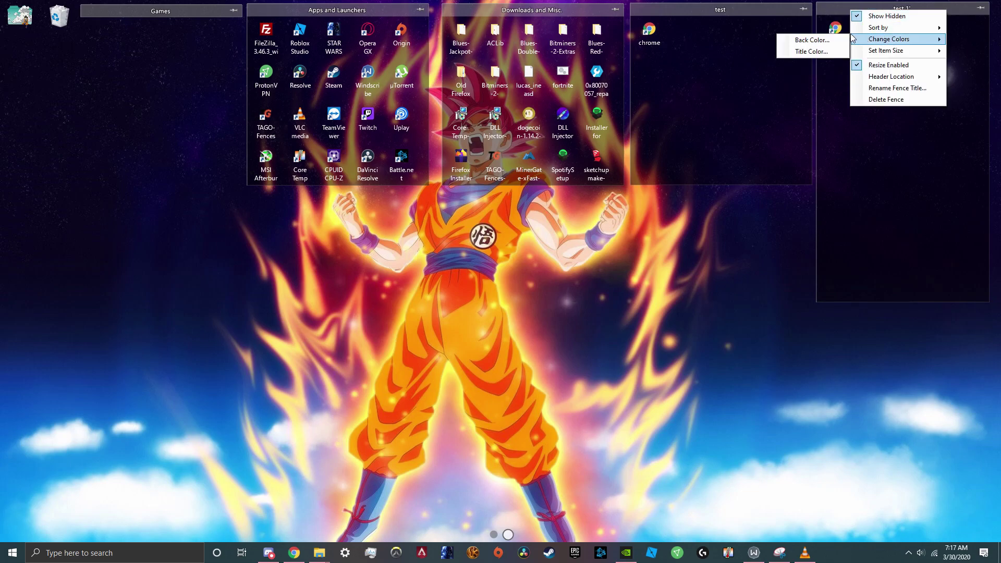
right_click(330, 10)
mouse_move(410, 30)
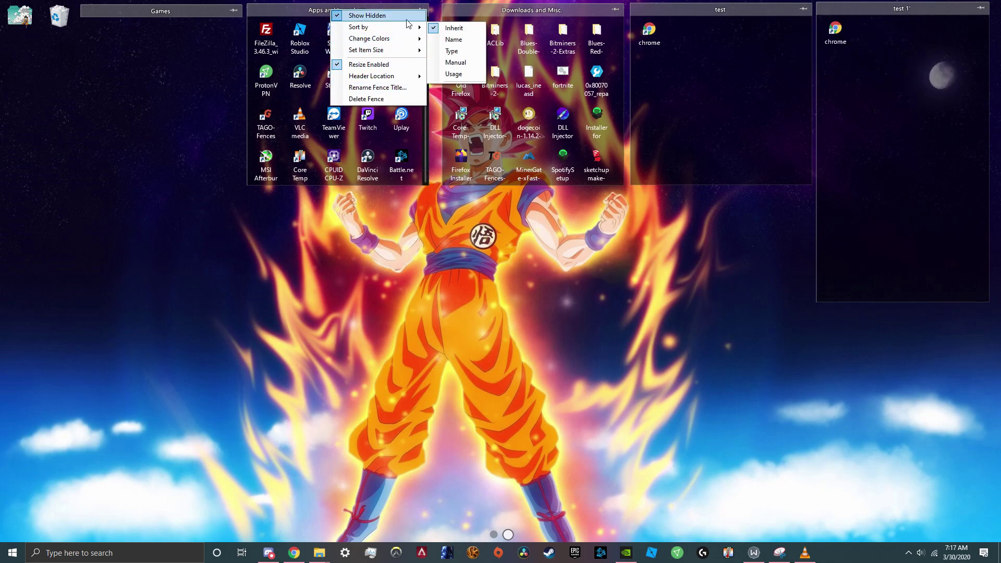
left_click(453, 40)
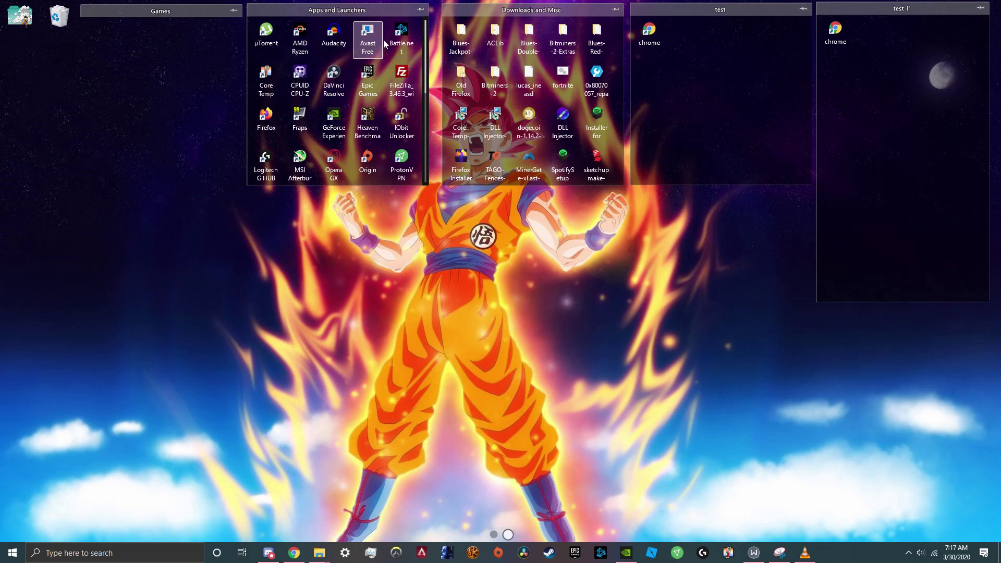
Open the Back Color picker for the test 1 fence and try purple and magenta hues.
right_click(848, 5)
mouse_move(908, 40)
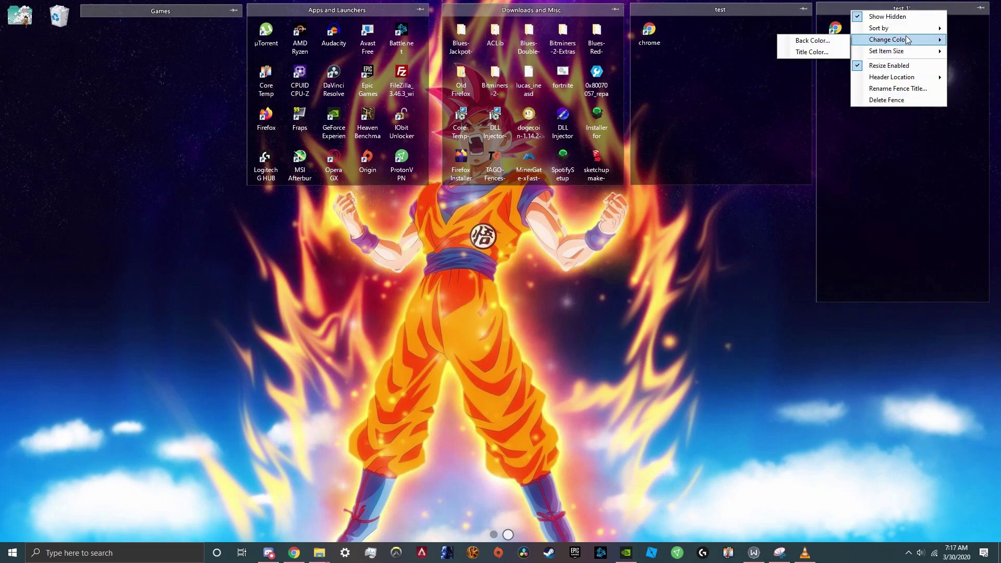
left_click(813, 40)
mouse_move(459, 245)
left_mouse_down()
mouse_move(487, 184)
mouse_move(440, 258)
left_mouse_up()
left_click_drag(476, 293, 563, 298)
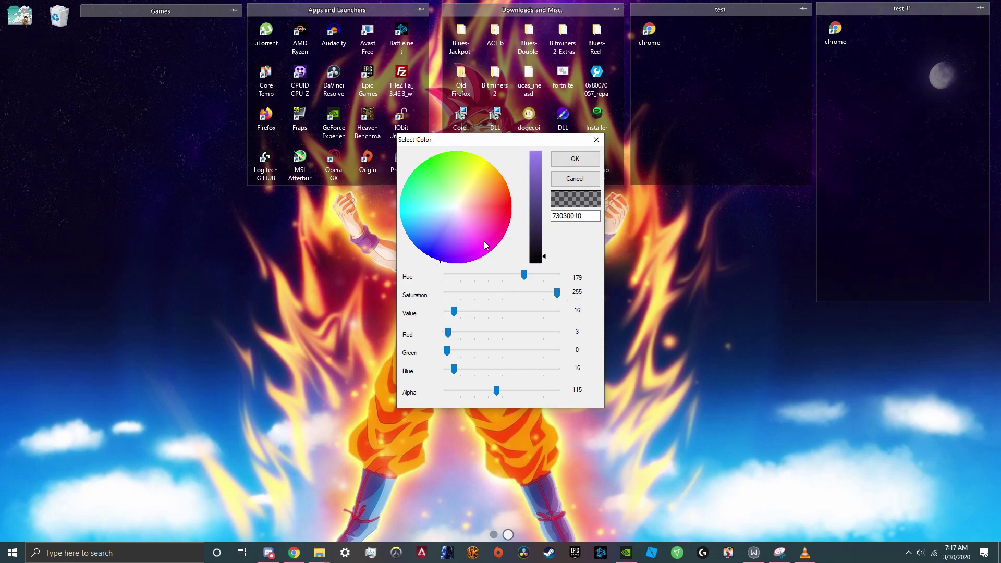
left_click_drag(467, 236, 510, 222)
Set the test 1 background colour's Alpha to 0 and confirm with OK.
left_click_drag(497, 391, 518, 391)
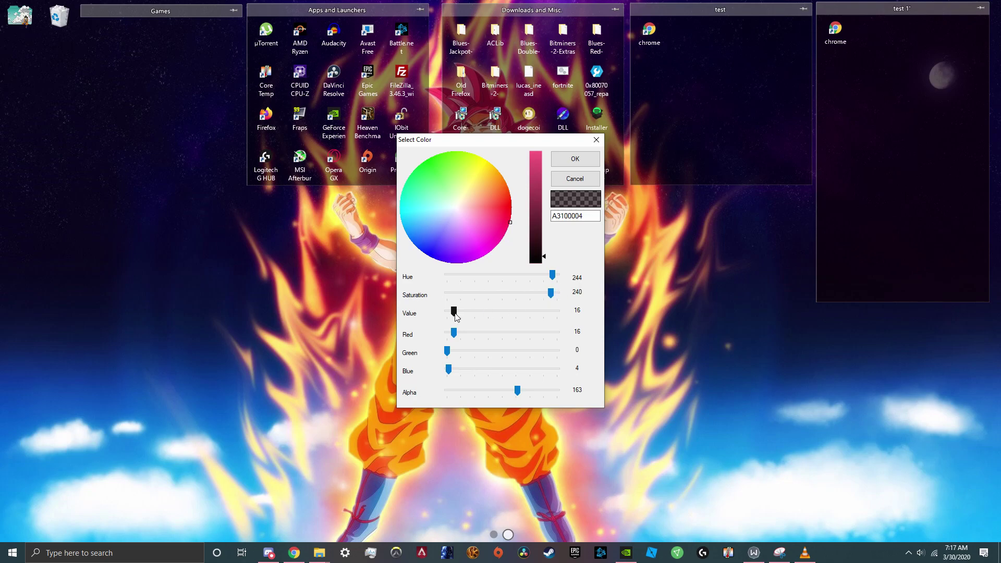
left_click_drag(454, 311, 526, 311)
left_click_drag(518, 391, 616, 402)
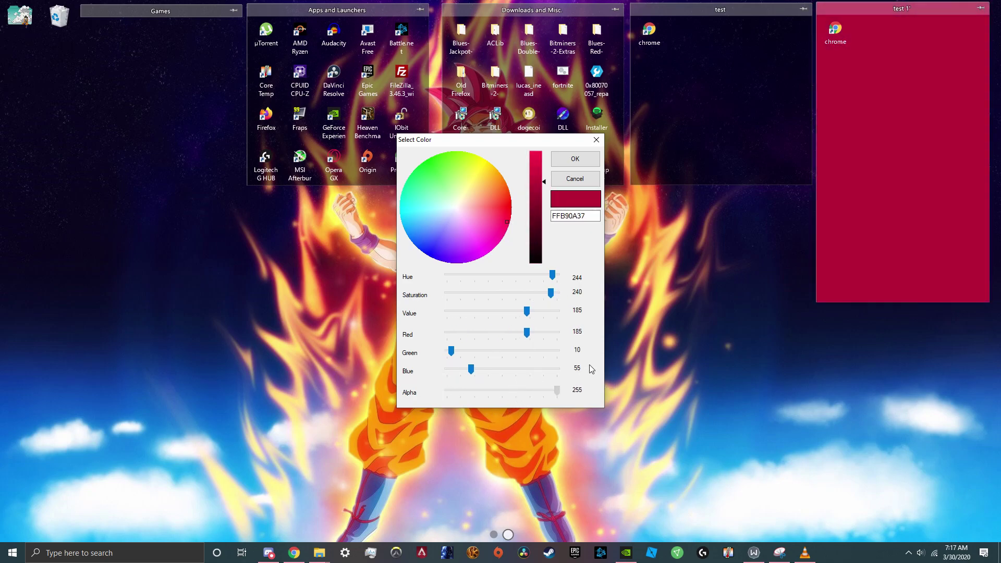
left_click_drag(556, 391, 433, 390)
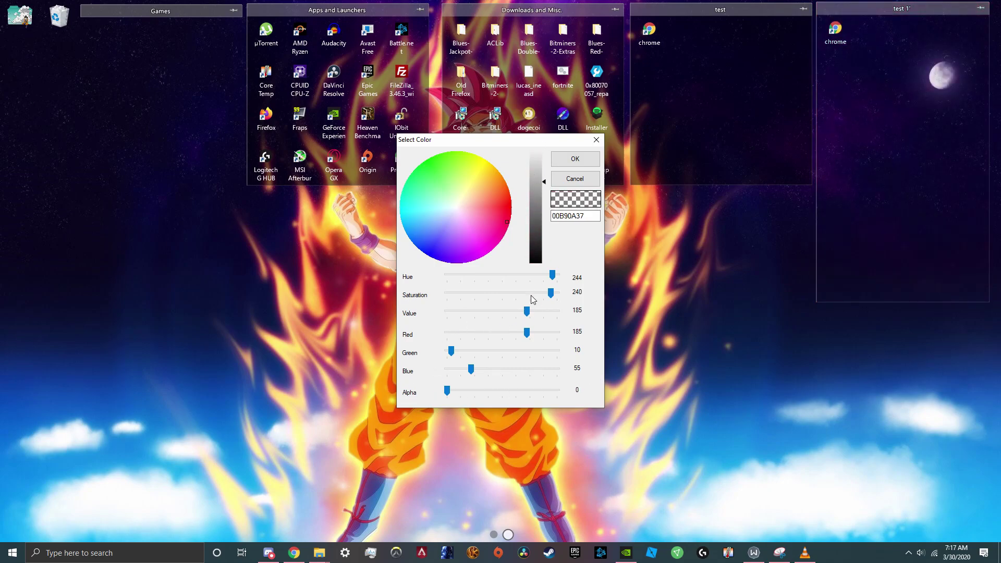
left_click_drag(530, 312, 495, 312)
left_click(575, 158)
right_click(898, 9)
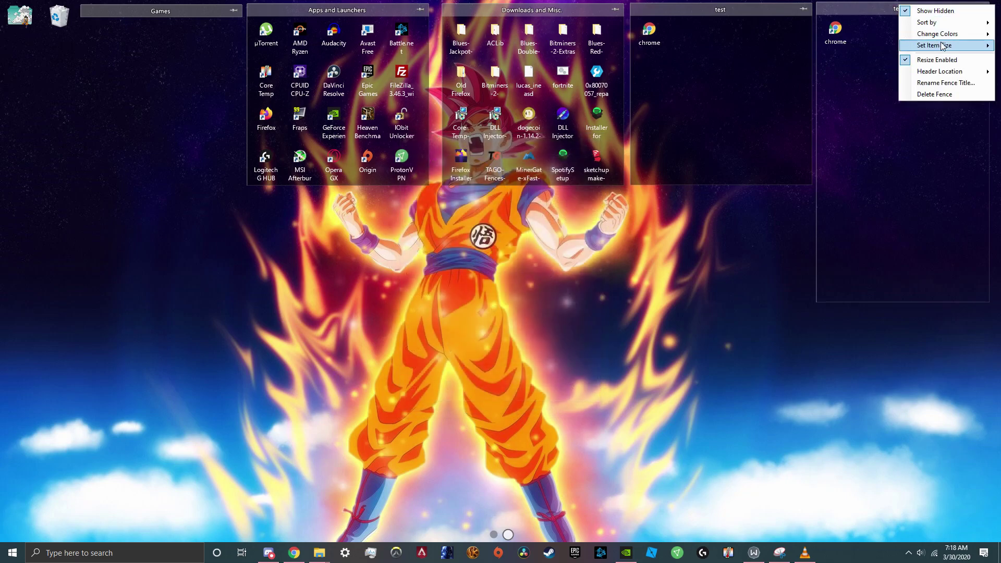
mouse_move(948, 38)
left_click(858, 34)
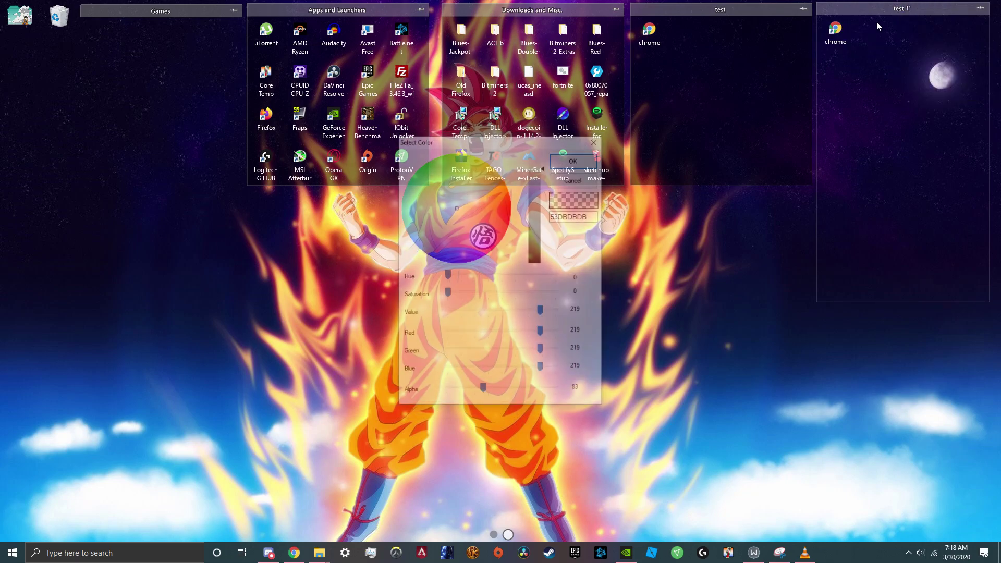
left_click_drag(472, 209, 488, 151)
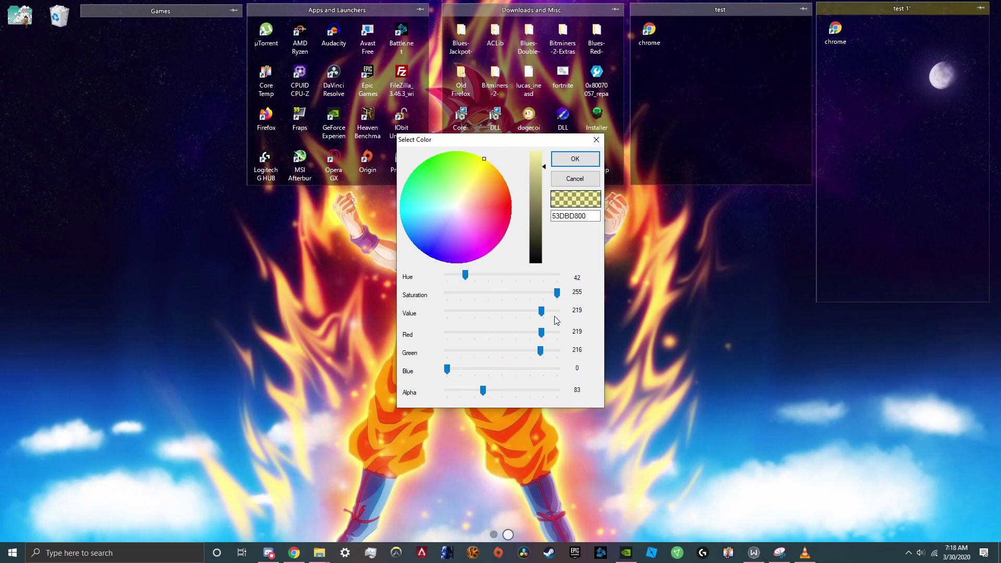
left_click_drag(489, 393, 458, 390)
left_click(572, 158)
right_click(518, 10)
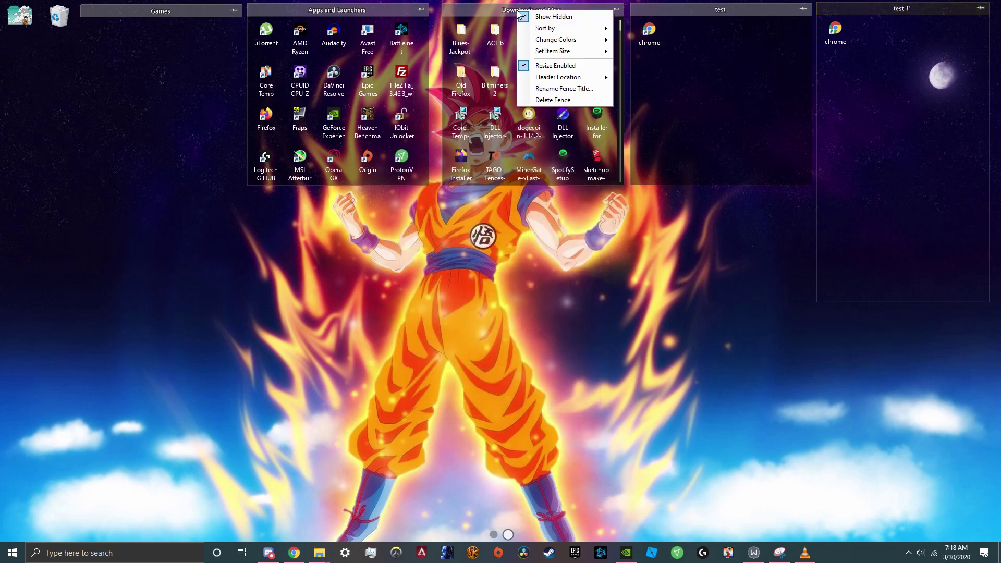
mouse_move(567, 44)
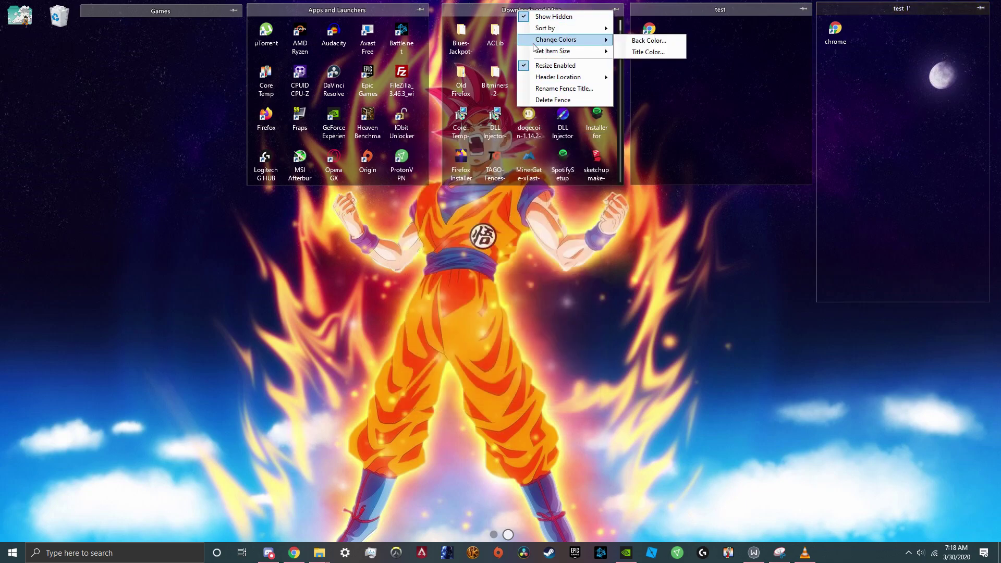
left_click(642, 51)
left_click_drag(507, 208, 510, 224)
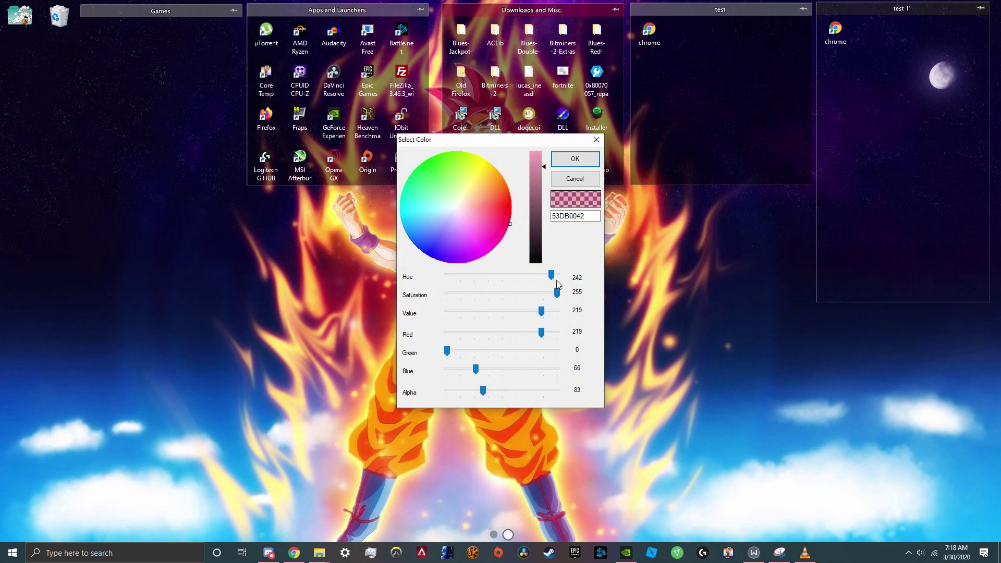
left_click(596, 140)
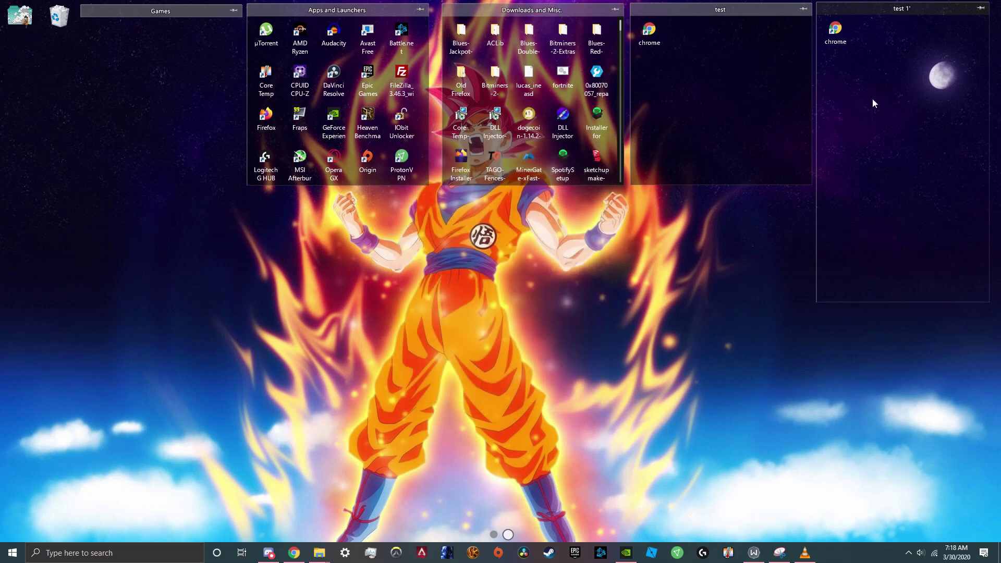
Roll the test 1' fence up to just its title bar.
right_click(907, 15)
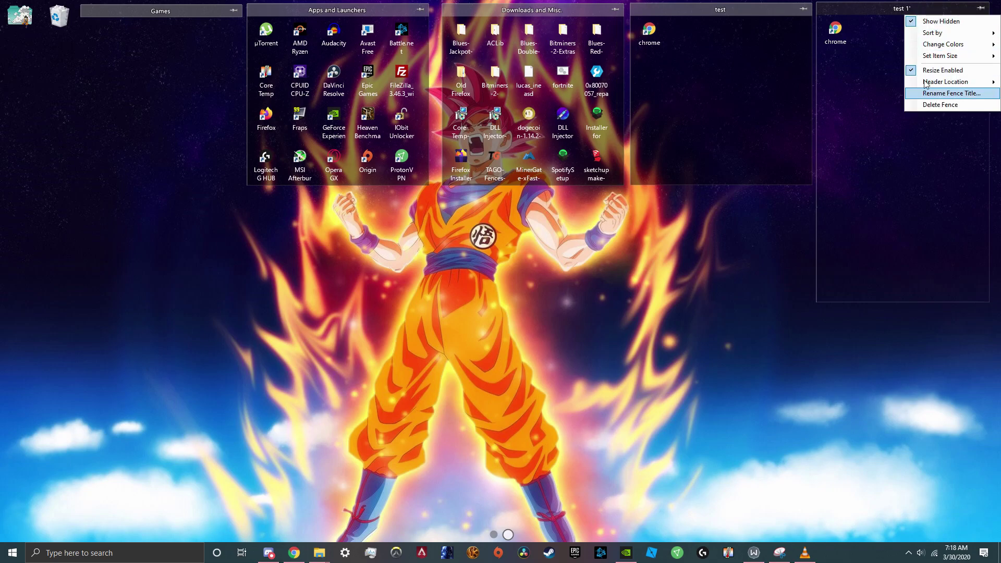
left_click(672, 250)
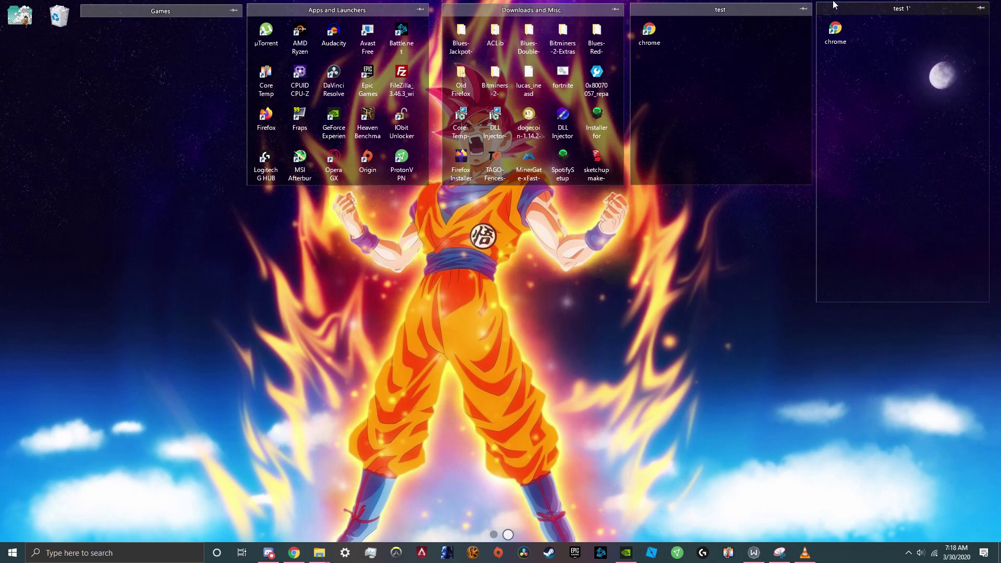
double_click(863, 7)
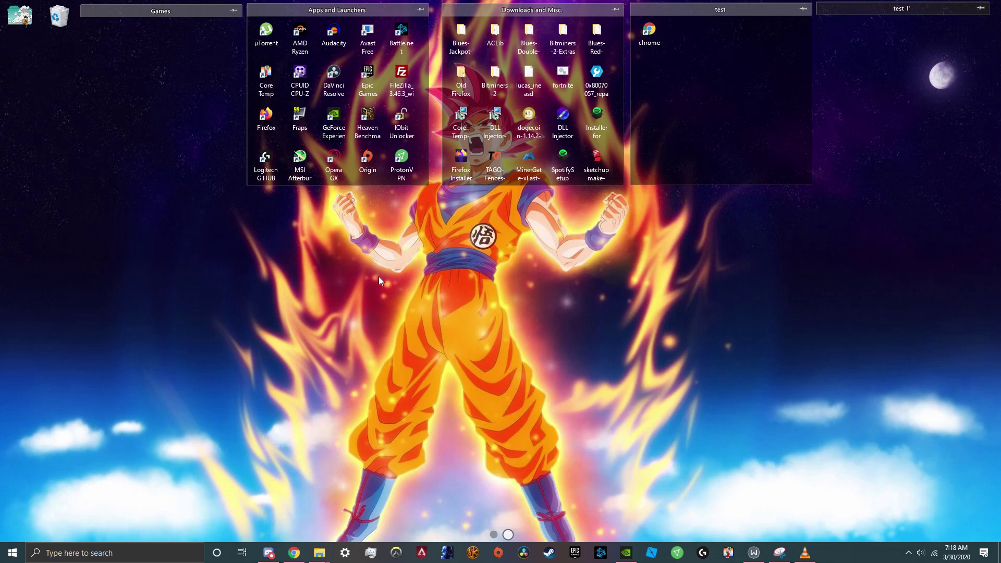
Outline an area on the desktop and create a New fence there.
mouse_move(321, 261)
left_mouse_down()
mouse_move(387, 296)
mouse_move(811, 439)
mouse_move(845, 472)
mouse_move(828, 452)
mouse_move(859, 465)
mouse_move(807, 485)
left_mouse_up()
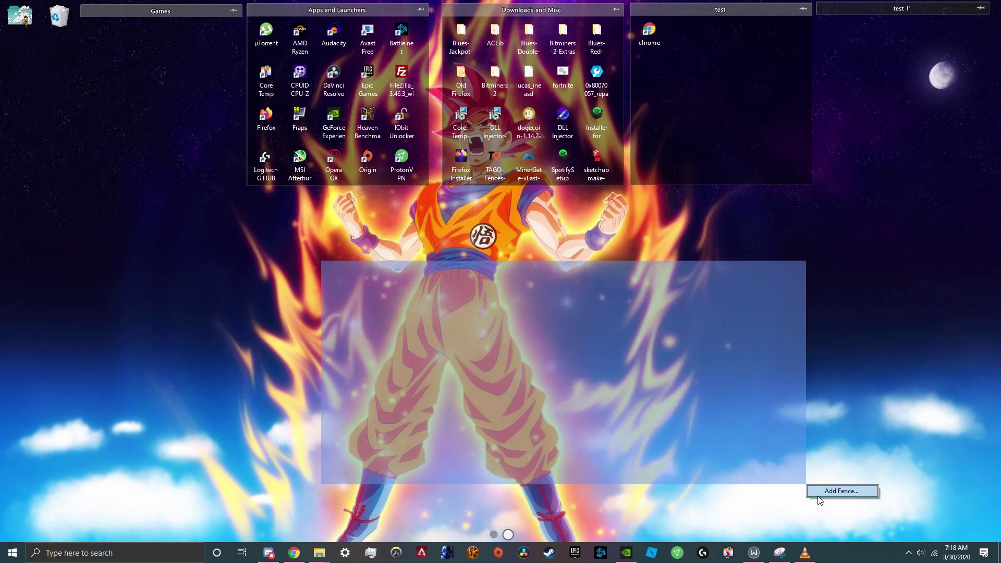
left_click(235, 296)
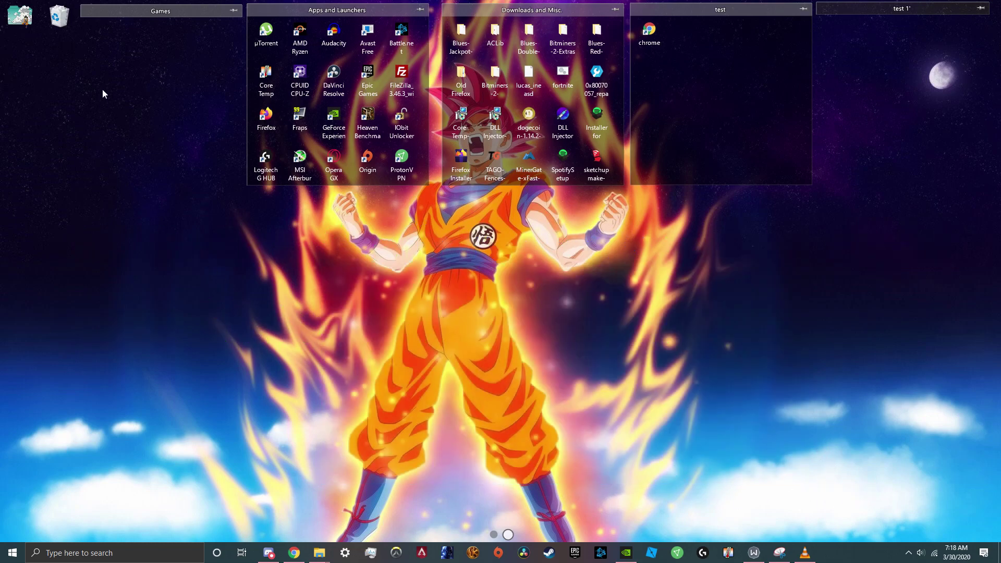
left_click_drag(134, 50, 512, 236)
left_click(195, 275)
left_click_drag(376, 271, 760, 355)
left_click(799, 364)
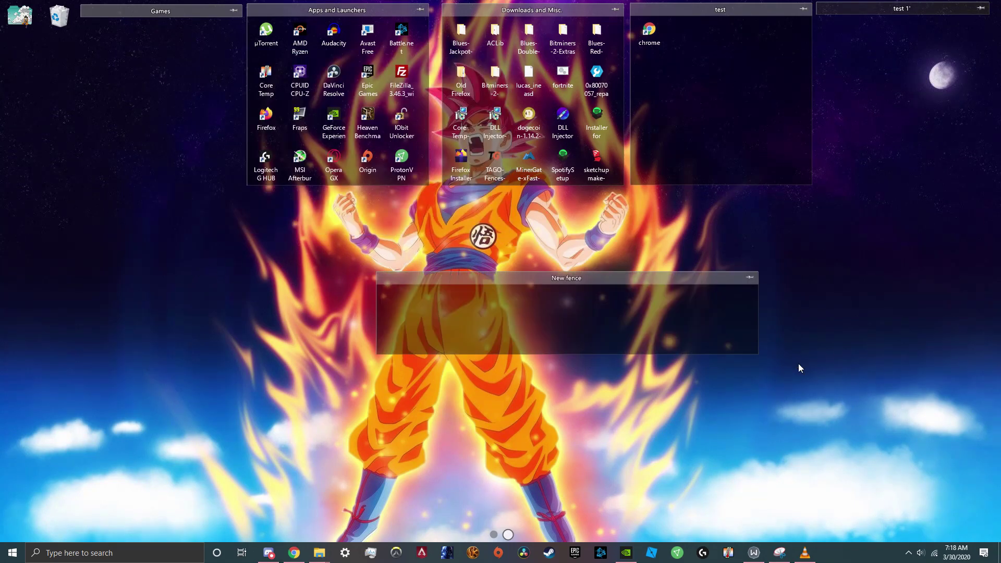
Delete the New fence with confirmation, then show the hidden tray icons.
right_click(522, 281)
left_click(566, 367)
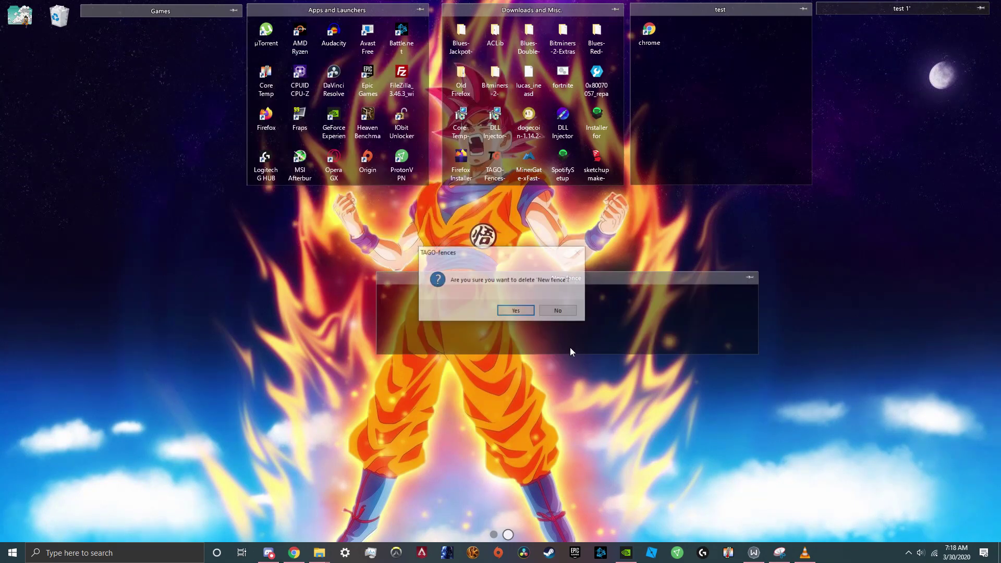
left_click(516, 311)
left_click(906, 555)
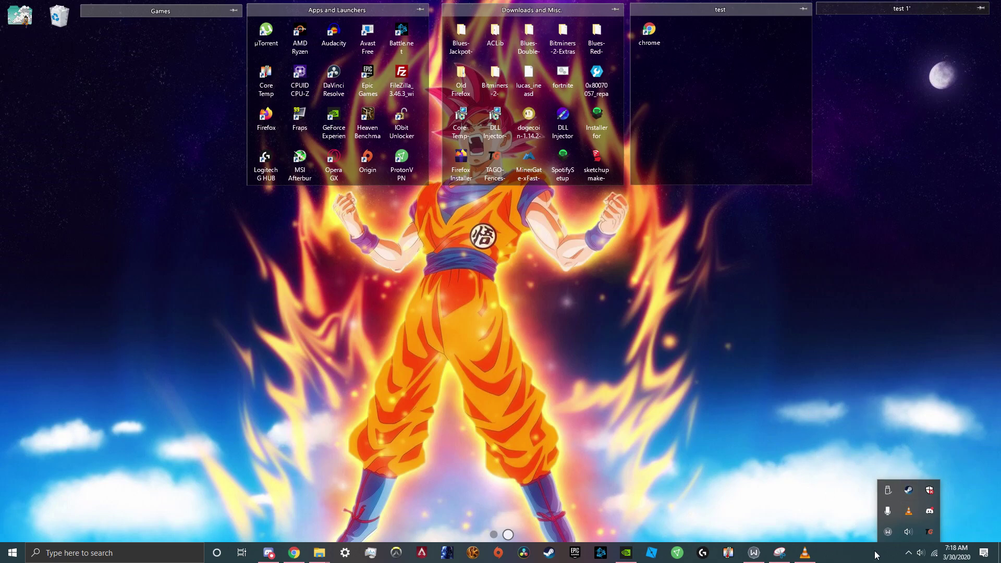
Hide the taskbar's hidden-icons tray again so only the fences show.
left_click(908, 553)
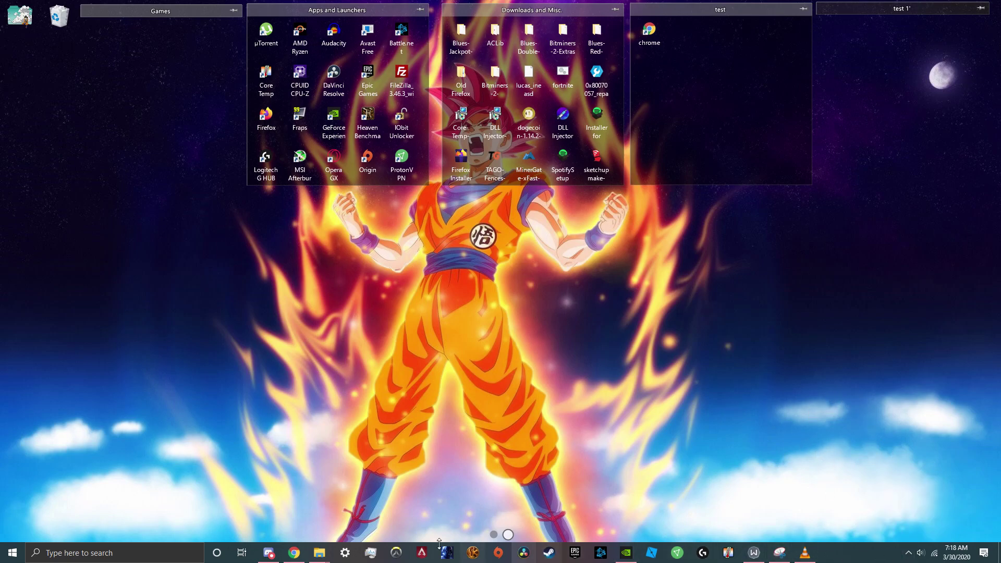